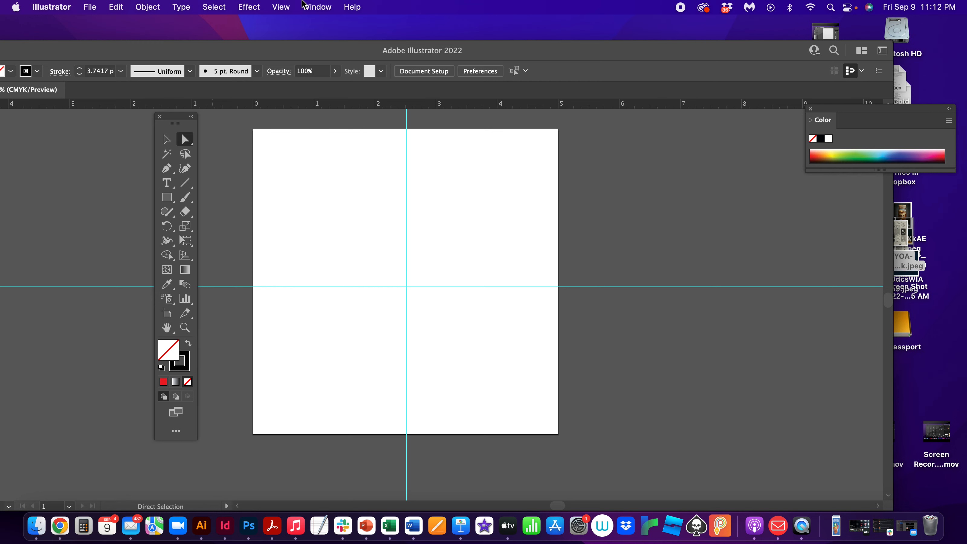
Step: Show the Layers panel and place it beside the artboard
click(326, 6)
click(317, 430)
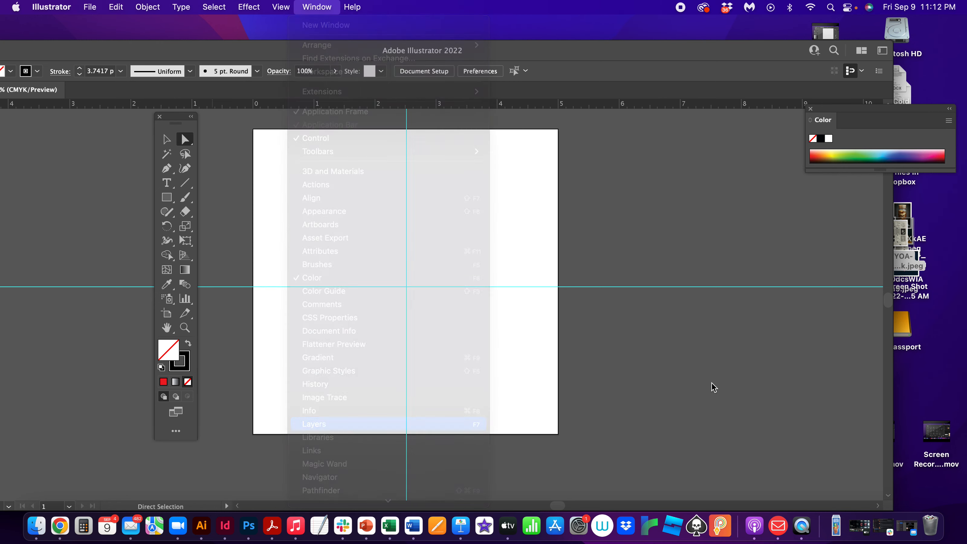
drag(912, 402, 628, 149)
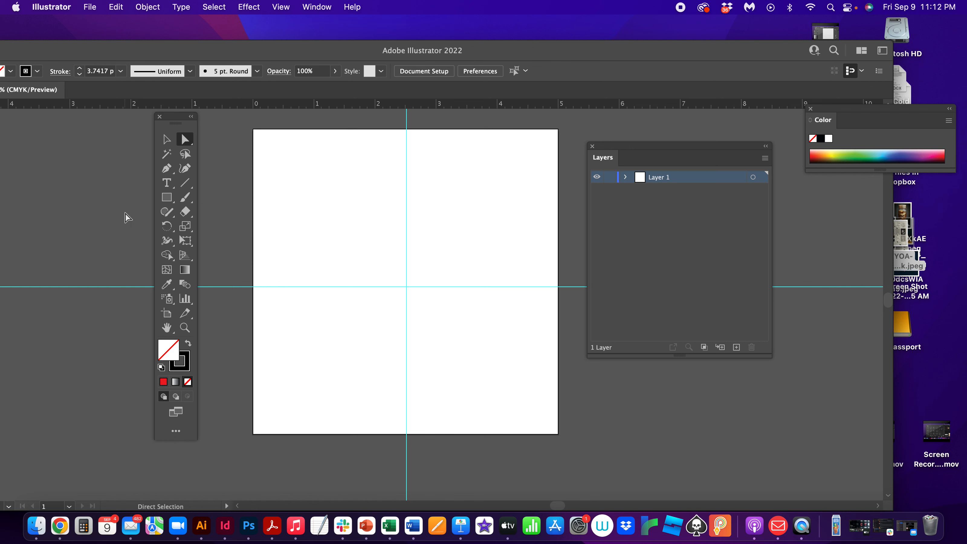
Step: Draw a circle about 2.1 in wide with a red fill and no stroke in the artboard's upper left area
drag(167, 197, 208, 226)
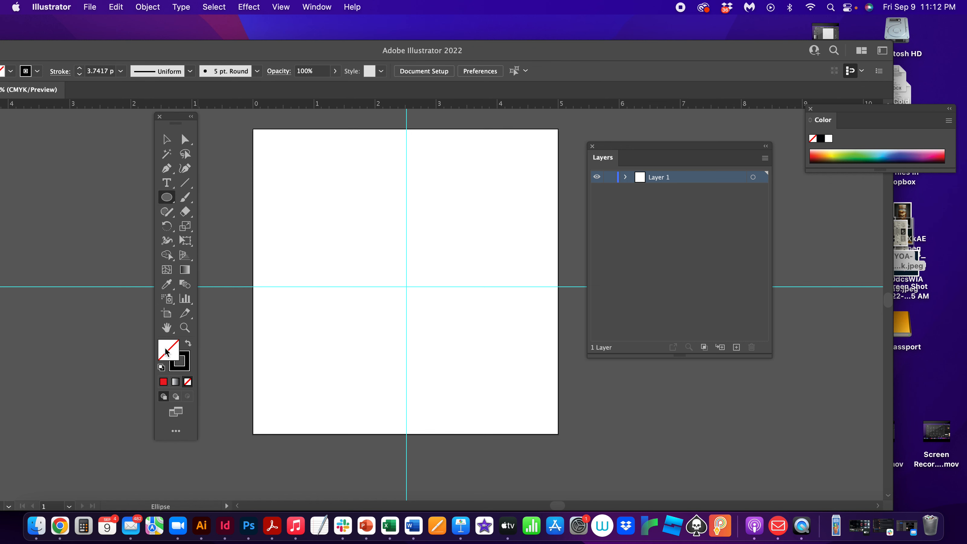
click(163, 381)
click(185, 366)
click(187, 383)
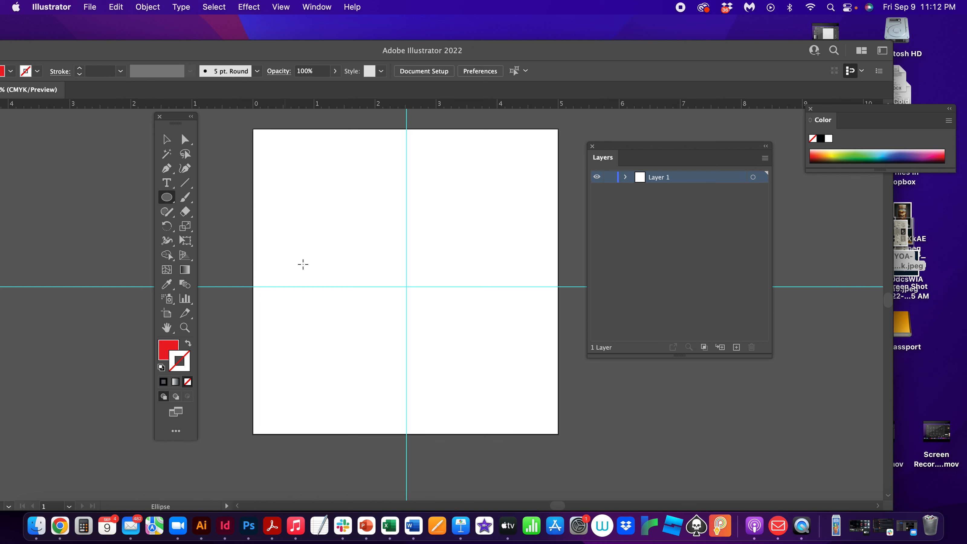
drag(300, 179, 429, 302)
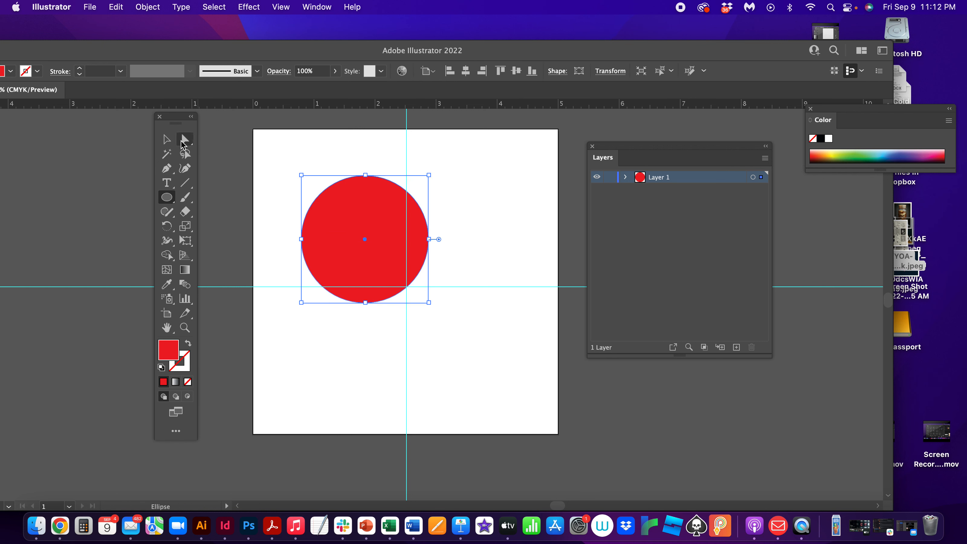
Step: Move the red circle so its centre sits on the intersection of the two guides, and deselect it
key(v)
drag(359, 237, 407, 286)
click(311, 206)
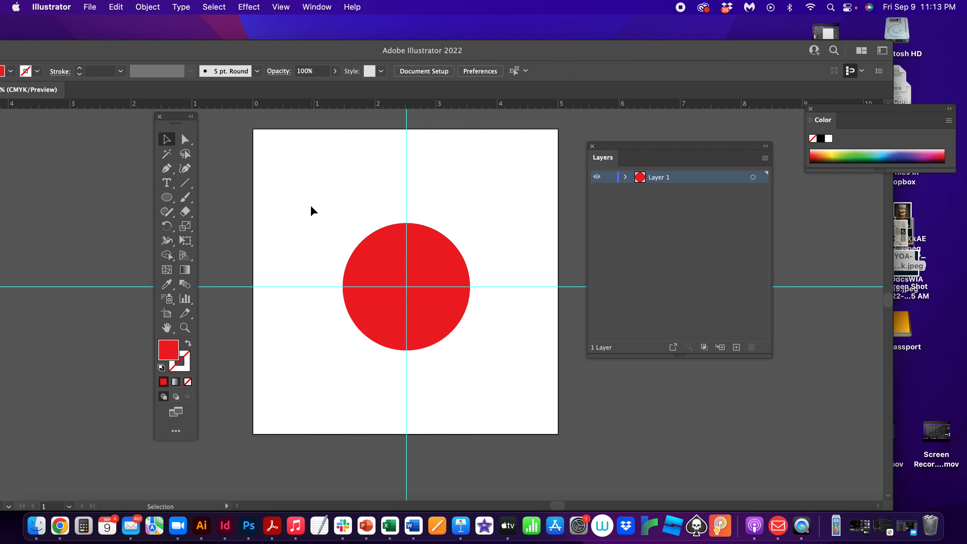
Step: Set the fill colour to bright green, hex 00f457
double_click(165, 359)
click(654, 334)
click(710, 380)
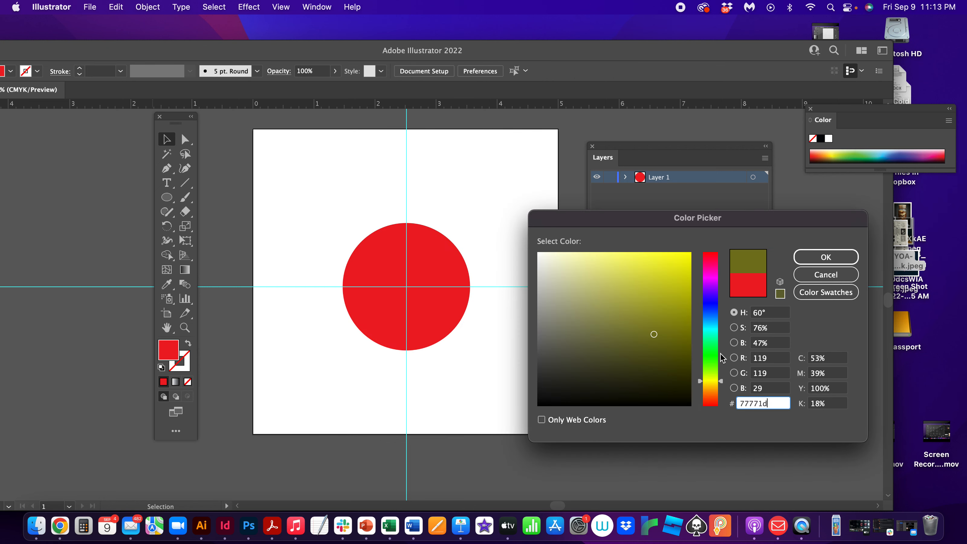
drag(708, 357, 709, 345)
drag(677, 260, 692, 258)
click(823, 254)
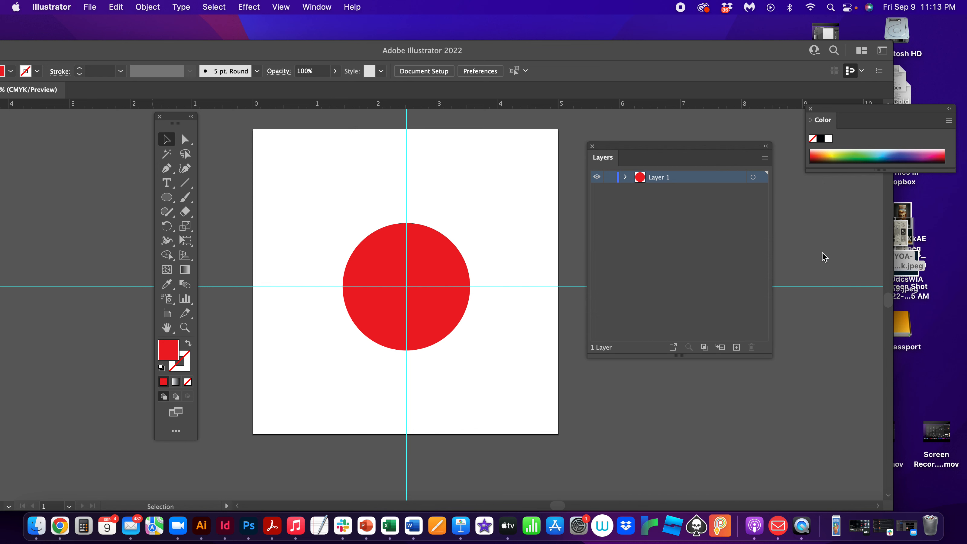
Step: Draw a green circle about 1.5 in wide centred on the guide intersection, on top of the red circle
click(167, 198)
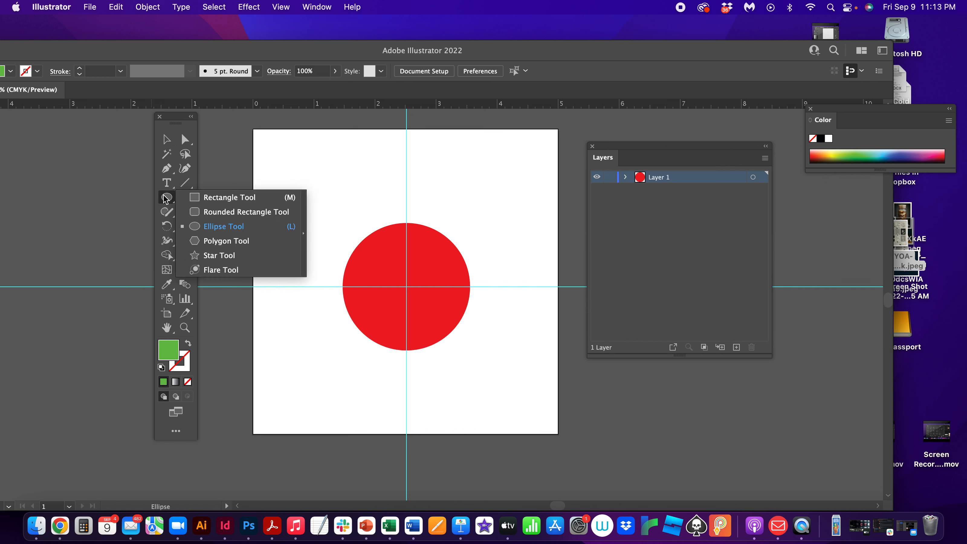
click(210, 227)
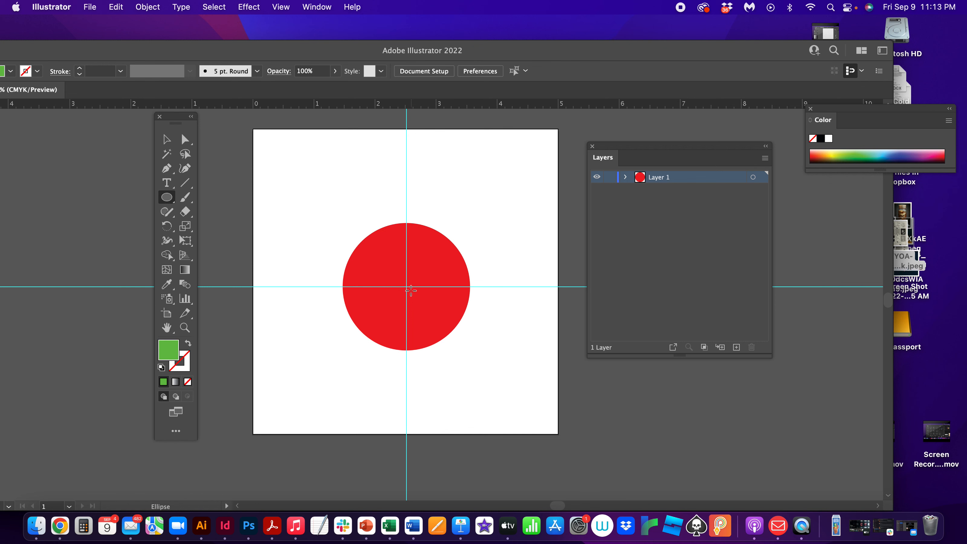
drag(407, 287, 362, 242)
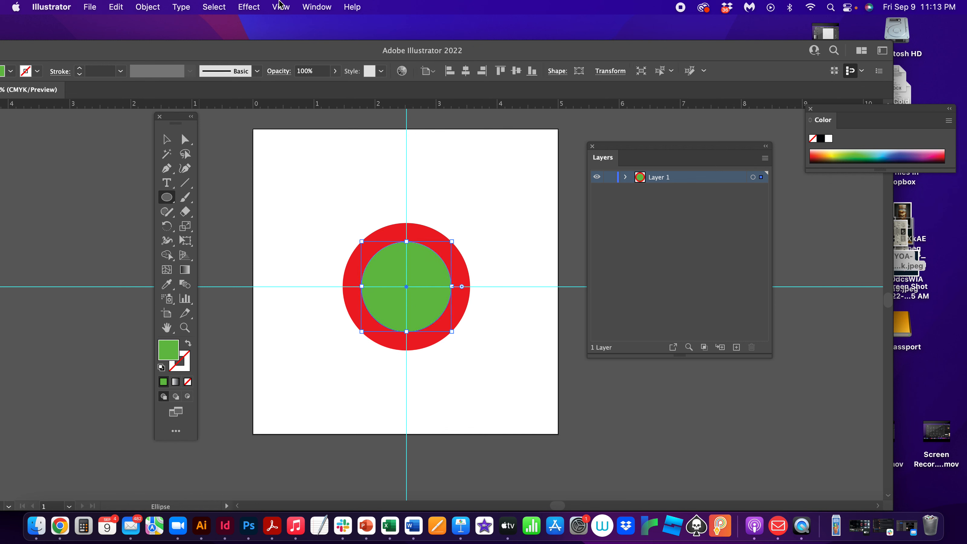
Step: Search the application help for "punk and bloat"
click(349, 5)
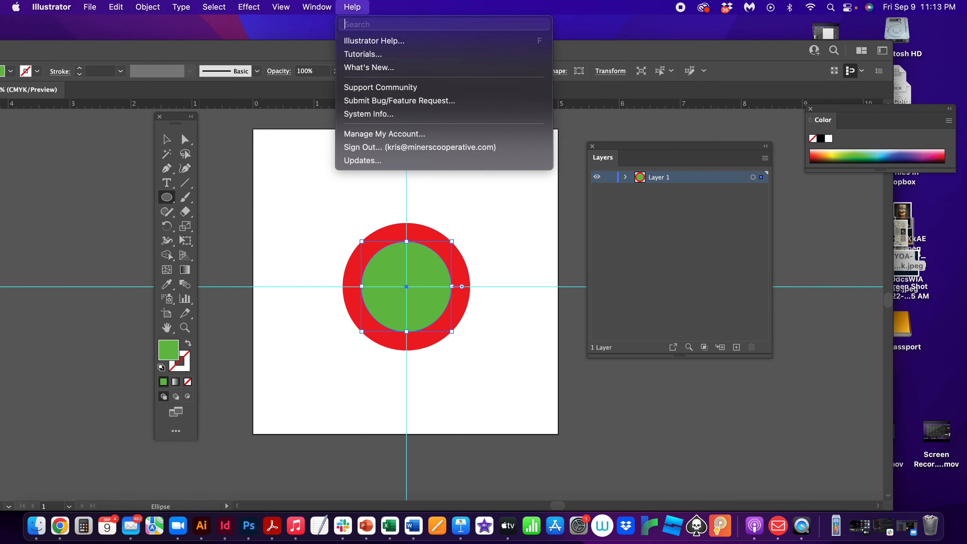
text(punk)
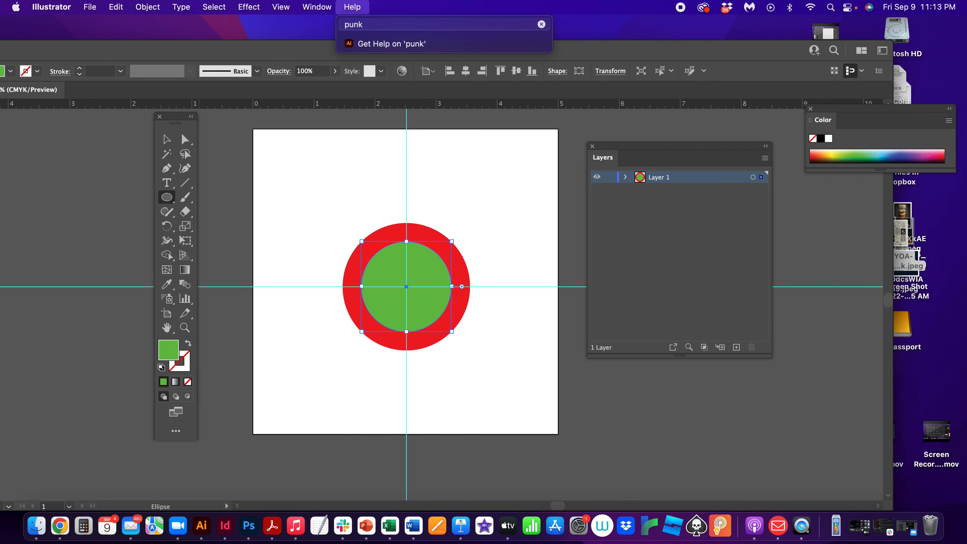
text( and bloat)
Step: Apply the Pucker & Bloat effect at -155% to the green circle and deselect it
mouse_move(249, 7)
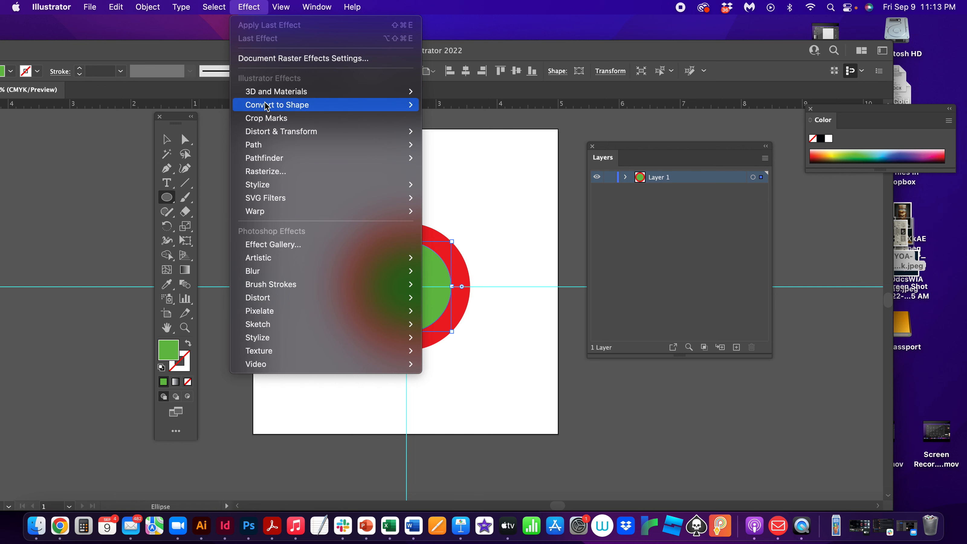
mouse_move(267, 131)
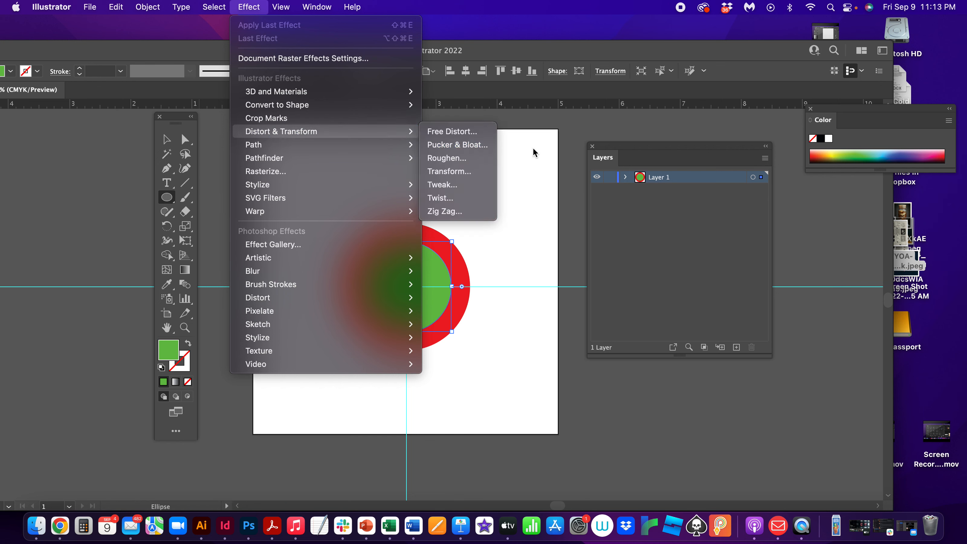
click(446, 147)
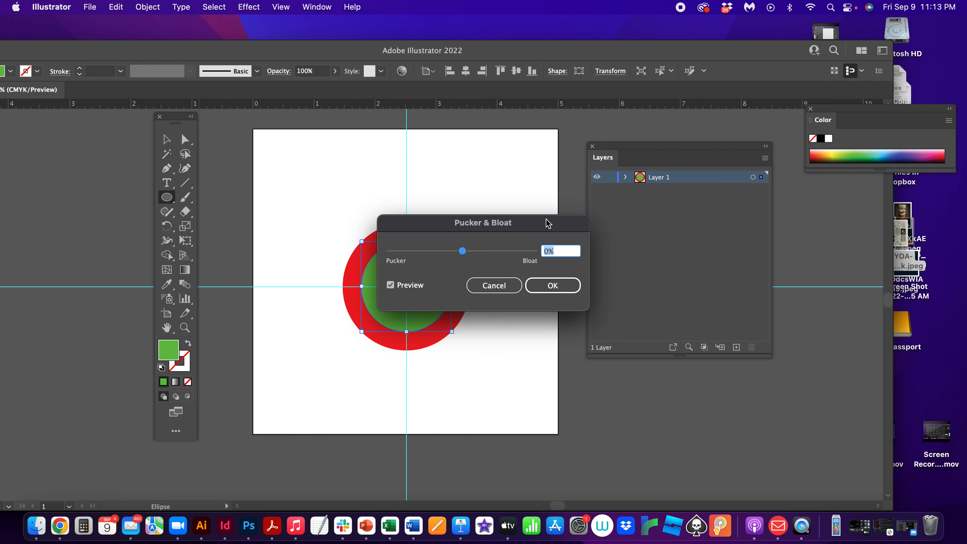
drag(467, 253, 405, 251)
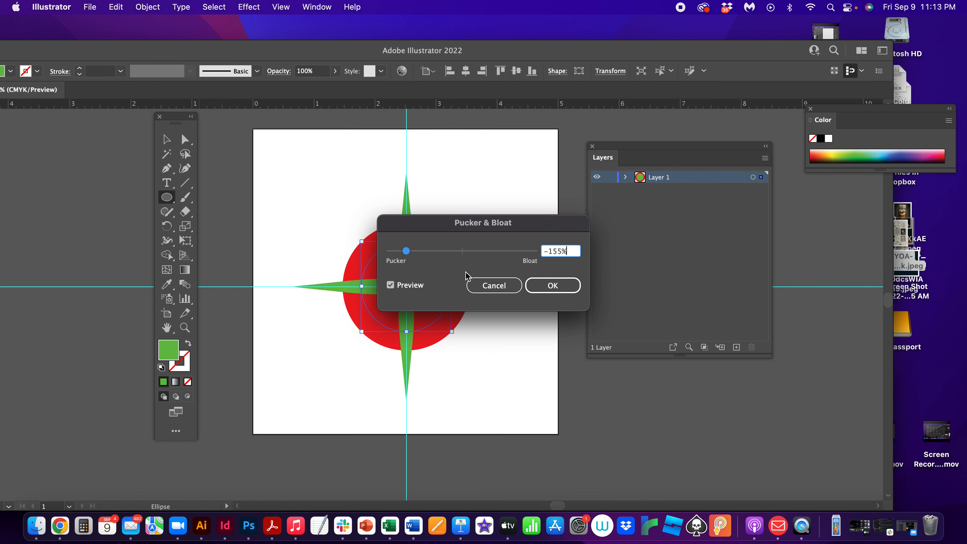
click(537, 291)
click(167, 140)
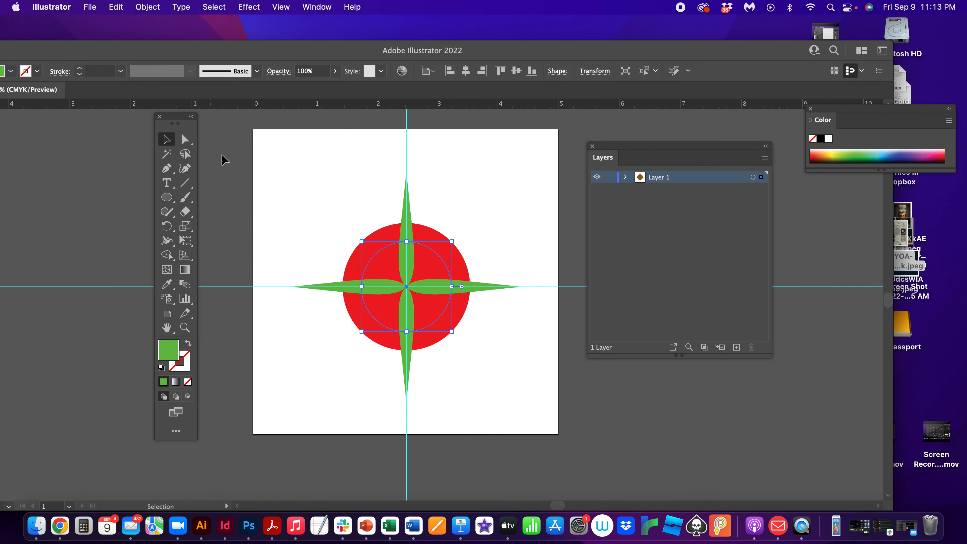
click(386, 204)
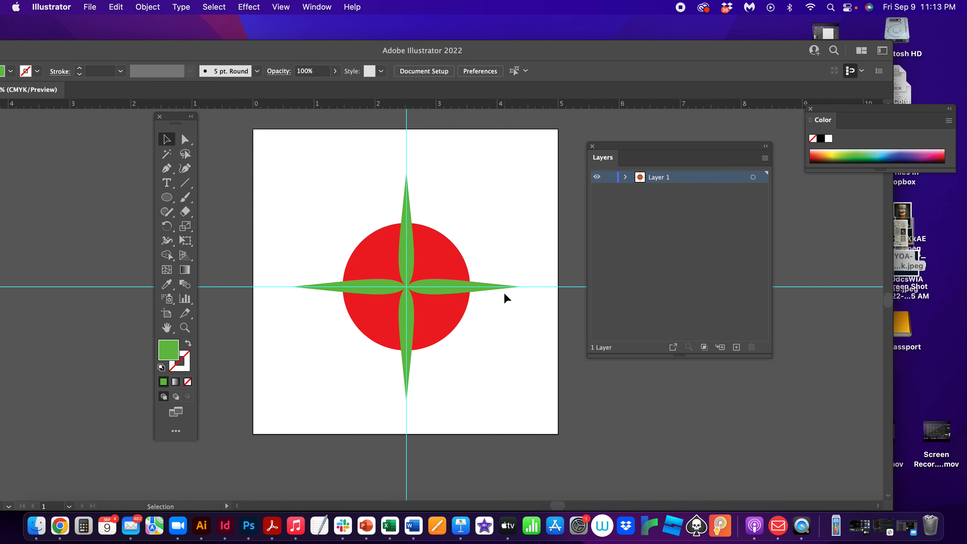
click(487, 287)
click(534, 295)
Step: Choose the Ellipse tool and set the fill colour to yellow-green, hex cff200
click(167, 198)
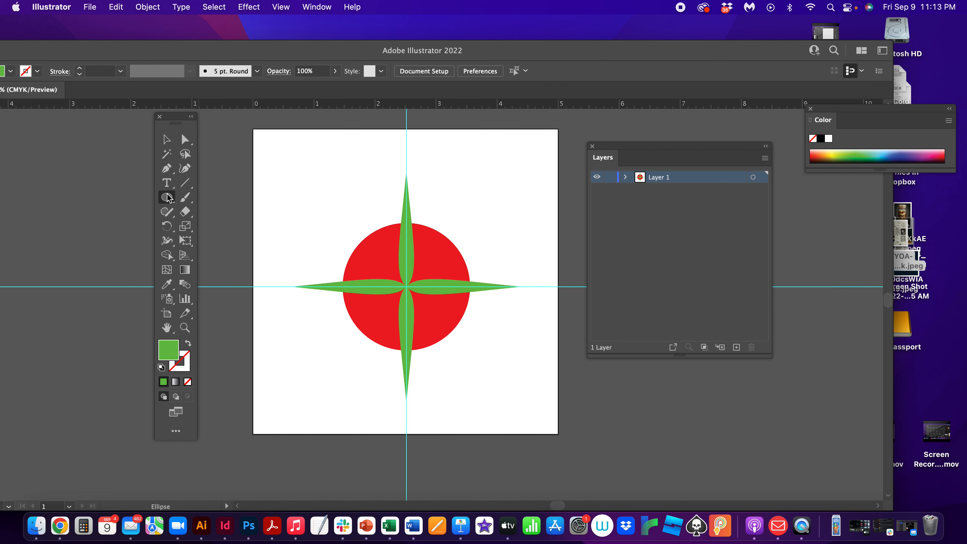
drag(167, 199, 223, 225)
double_click(170, 353)
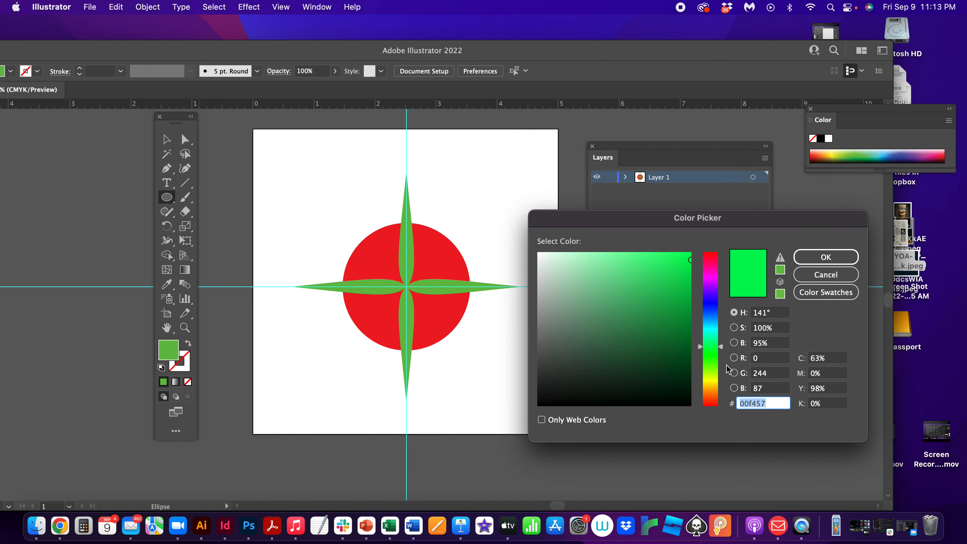
click(716, 377)
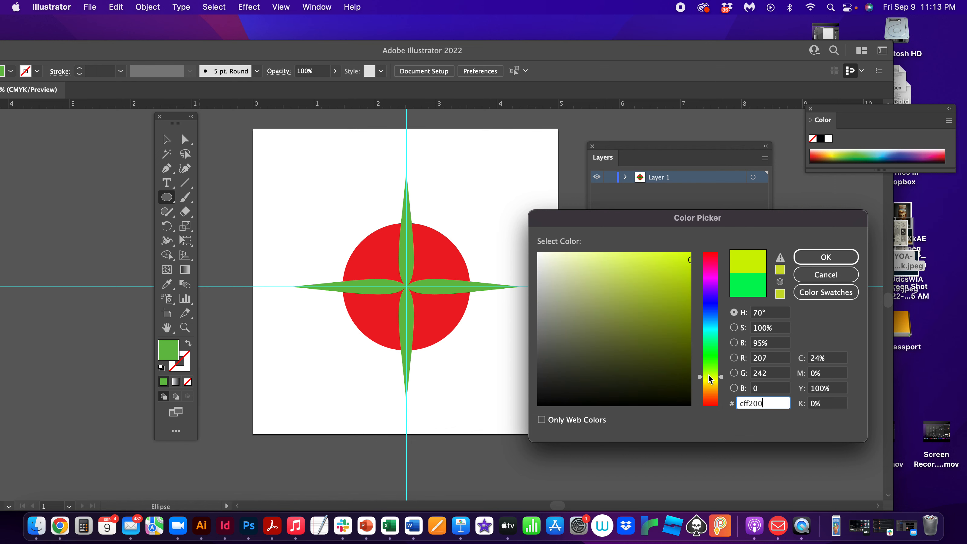
click(826, 257)
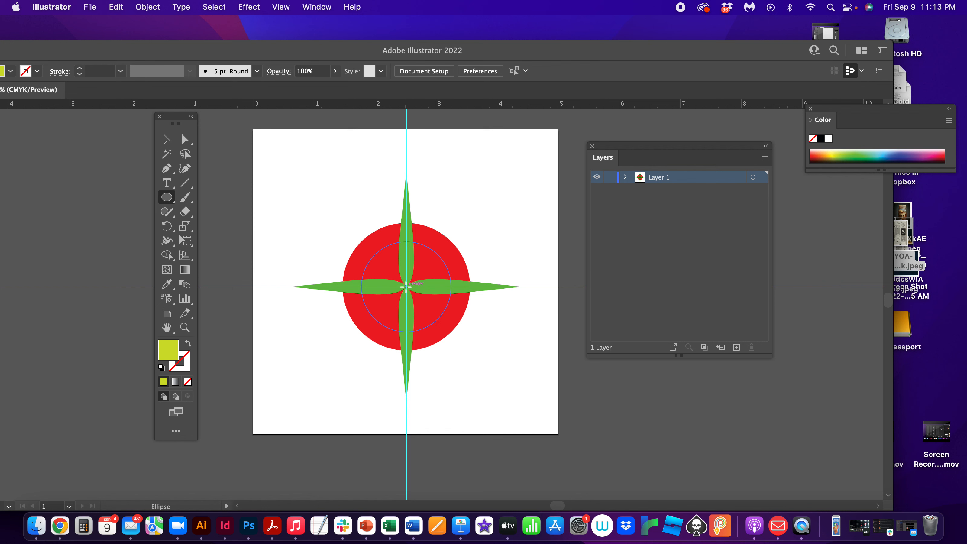
Step: Draw a yellow-green circle about 1.2 in wide centred on the guide intersection, and deselect it
drag(406, 287, 370, 250)
click(167, 139)
click(294, 269)
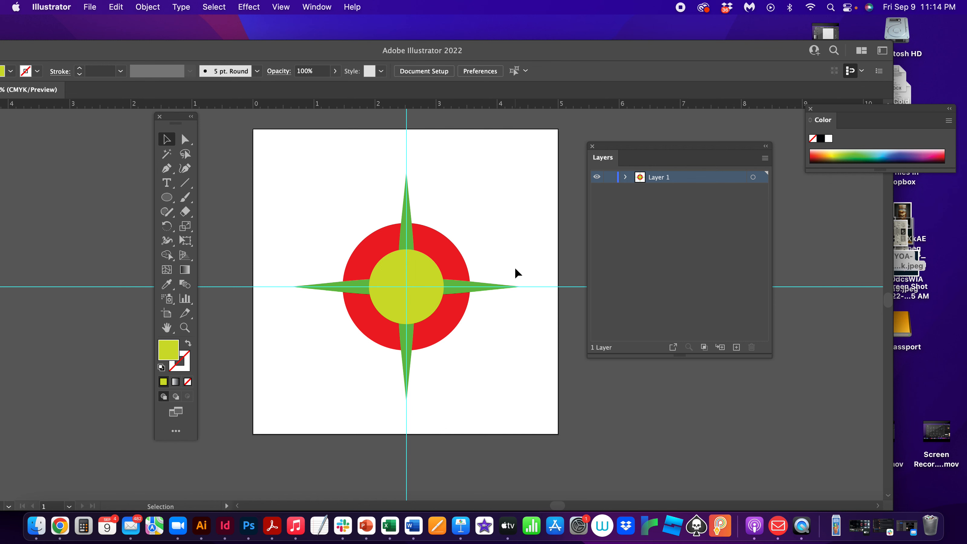
Step: Select the red circle, the green star and the yellow-green circle in turn, and try moving the green star
click(448, 253)
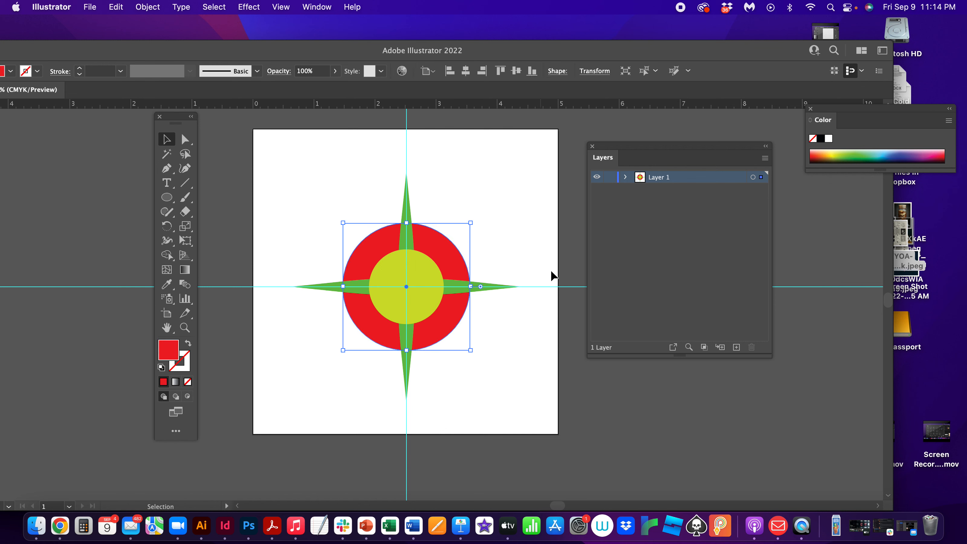
click(528, 236)
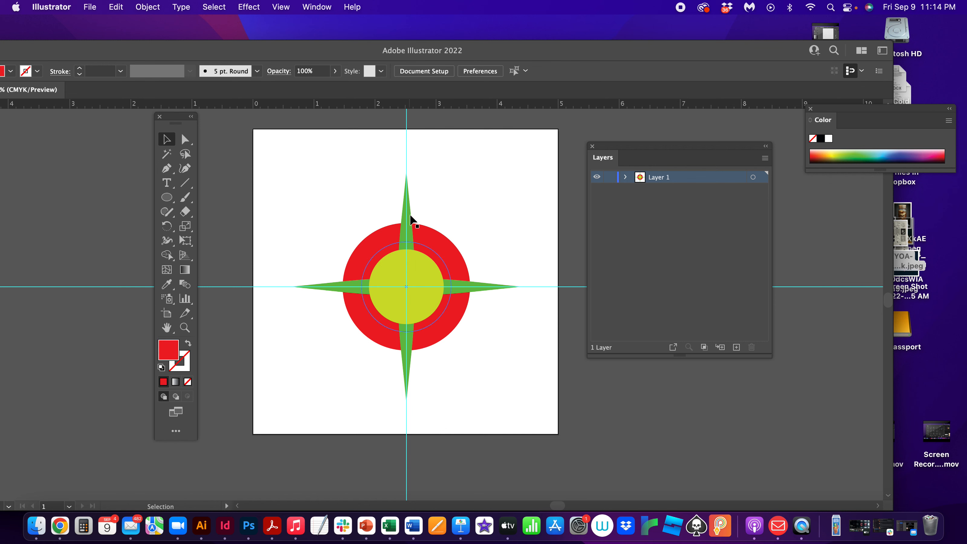
click(410, 214)
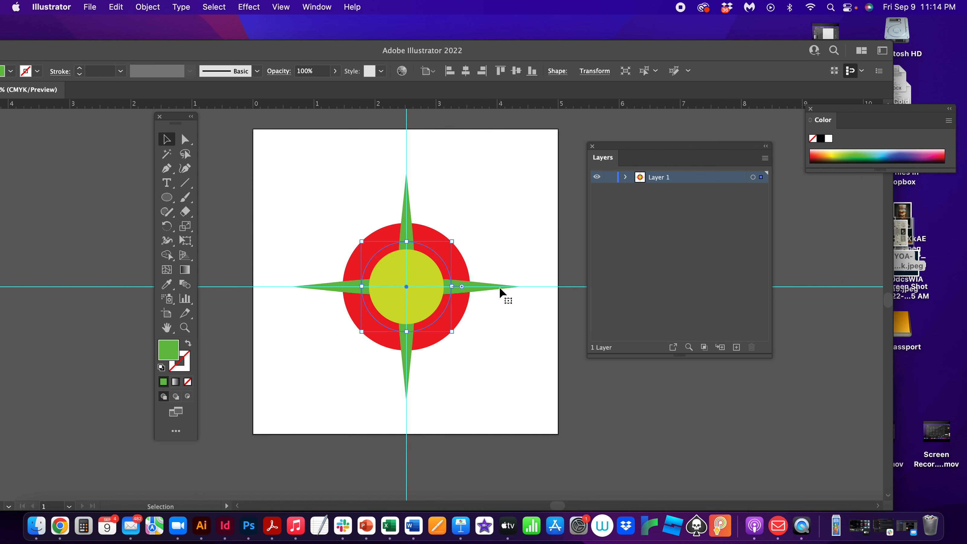
drag(500, 287, 495, 262)
key(super+z)
click(418, 266)
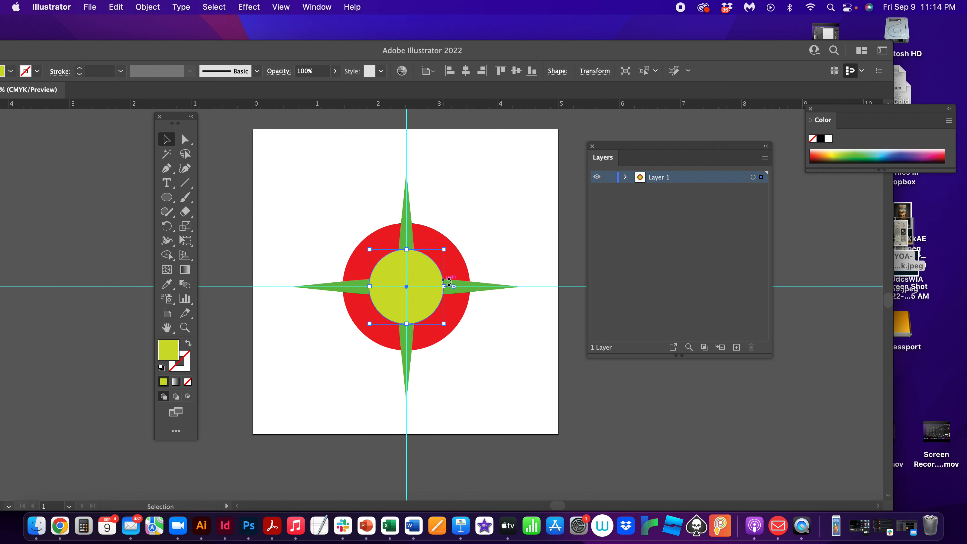
click(517, 271)
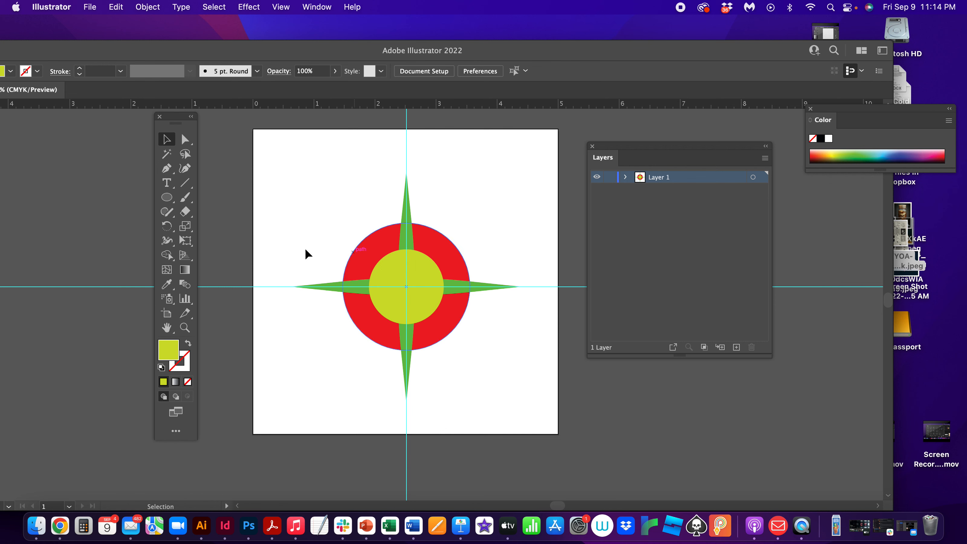
Step: Draw a horizontal line about 0.3 in long across the top of the yellow-green circle, with a 1 pt black stroke and no fill
click(166, 169)
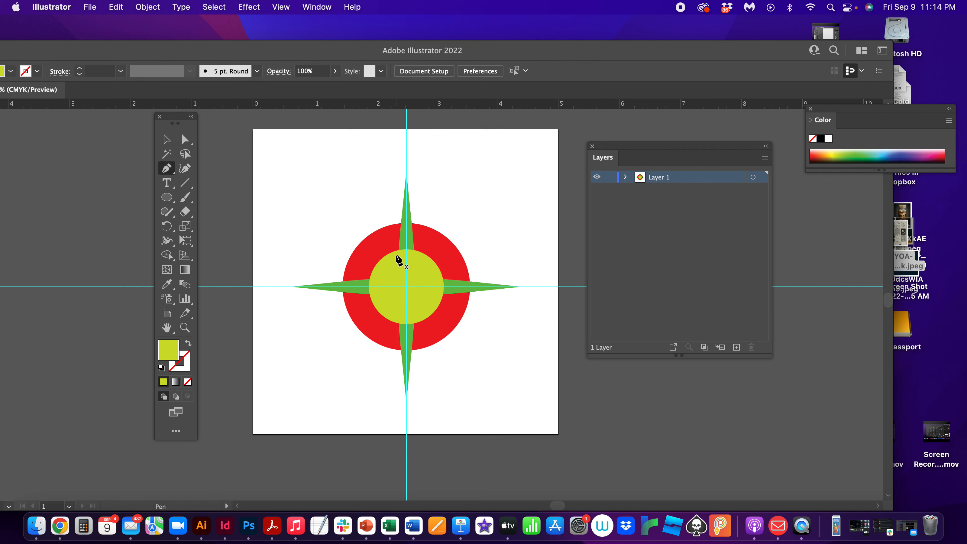
drag(396, 255, 414, 254)
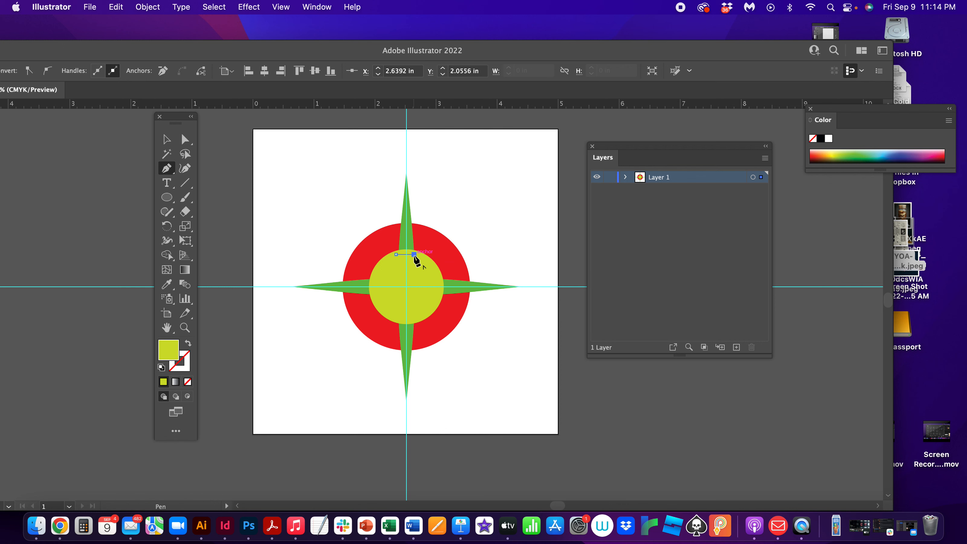
click(162, 368)
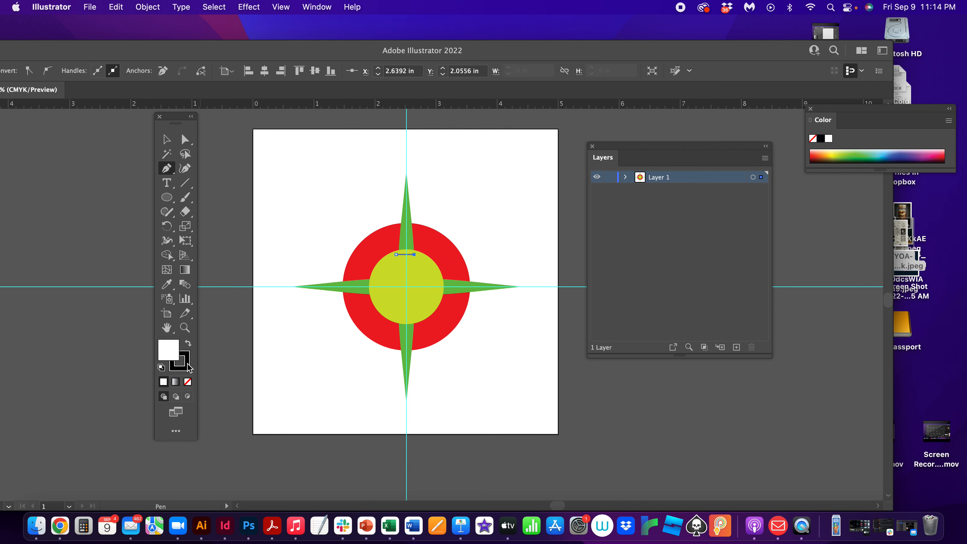
click(187, 382)
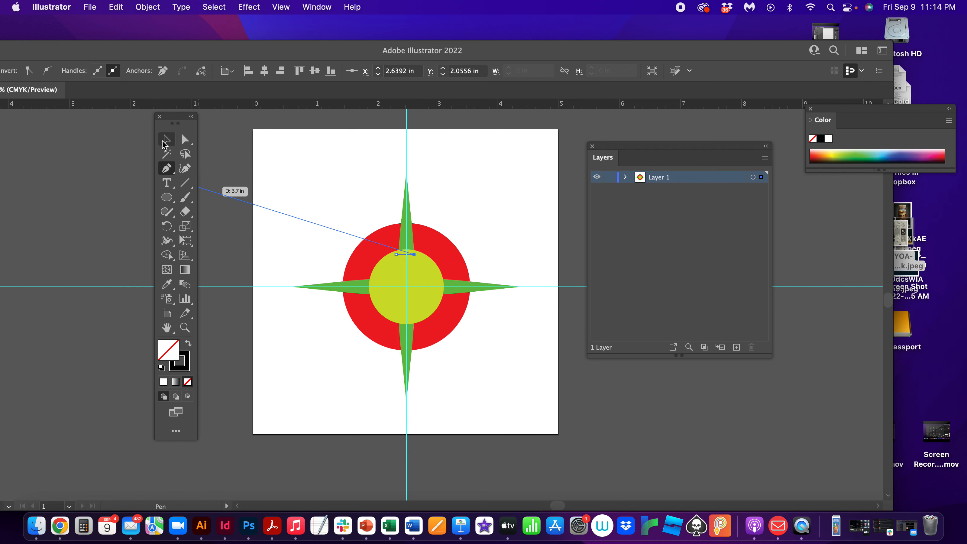
Step: Duplicate the short black line repeatedly at even, close spacing down the full height of the yellow-green circle, and deselect
key(v)
click(409, 234)
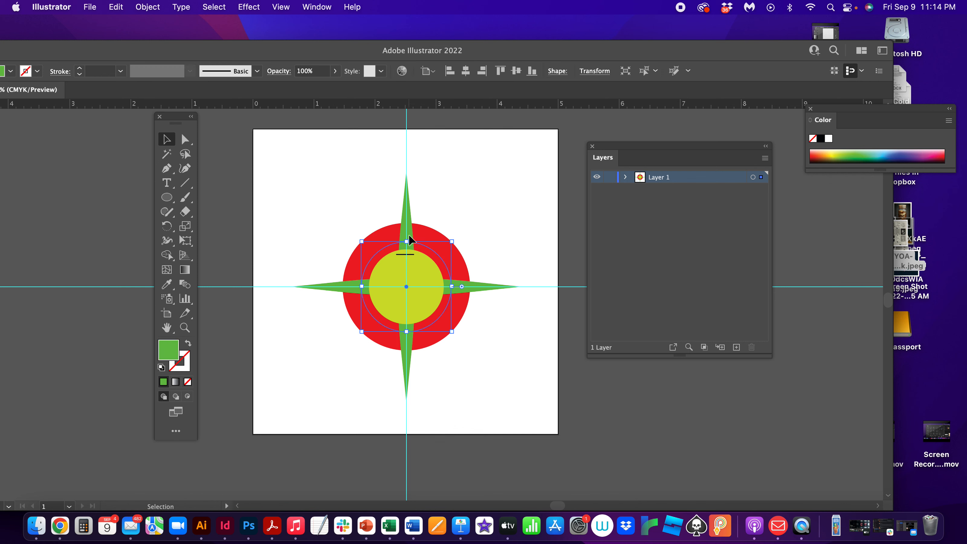
click(495, 174)
click(410, 252)
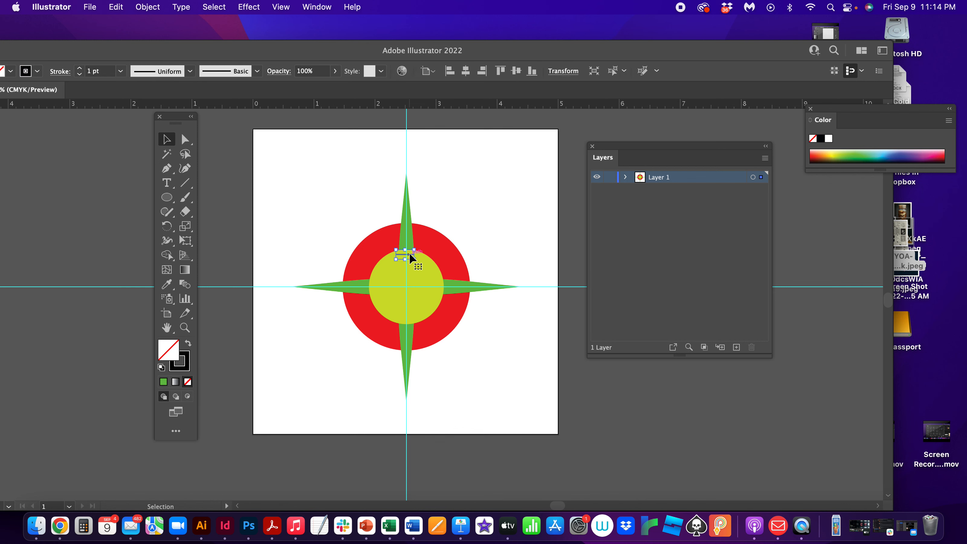
key(super+z)
key(super+d)
key(super+d)
key(super+d)
key(super+d)
key(super+d)
key(super+d)
key(super+d)
key(super+d)
key(super+d)
key(super+d)
key(super+d)
key(super+d)
key(super+d)
key(super+d)
key(super+d)
key(super+d)
key(super+d)
key(super+d)
key(super+d)
key(super+d)
key(super+d)
key(super+d)
key(super+d)
key(super+d)
key(super+d)
key(super+d)
key(super+d)
key(super+d)
key(super+d)
key(super+d)
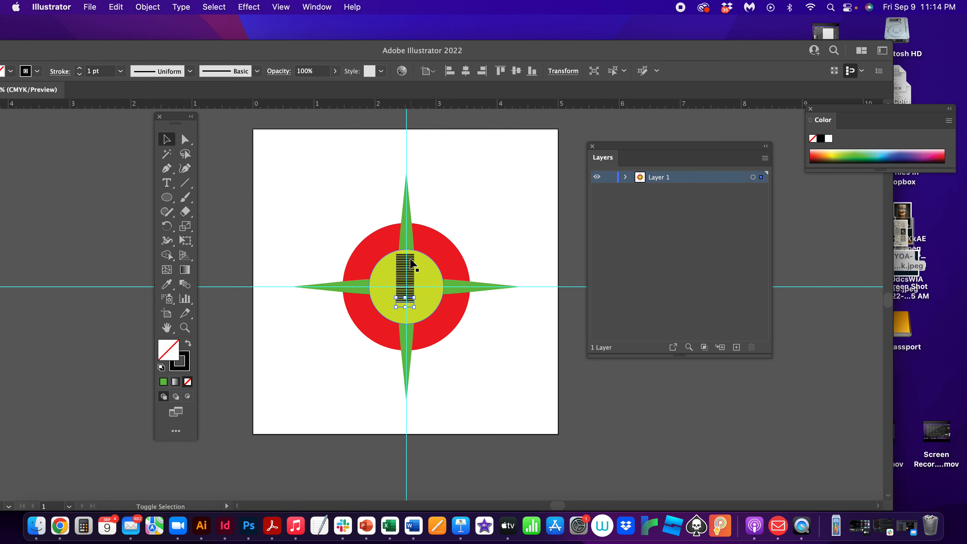
click(459, 207)
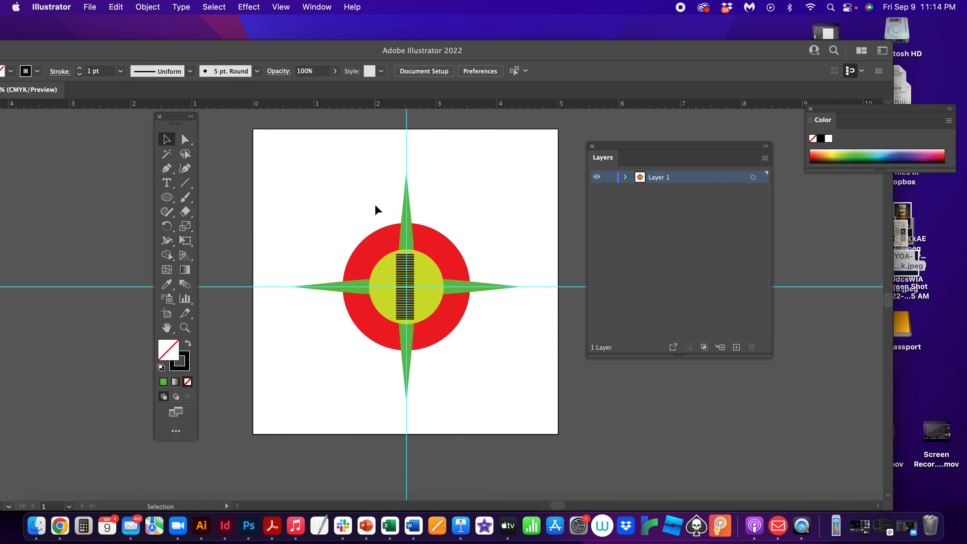
Step: Examine the stacked black lines up close, selecting single lines to check them
click(406, 267)
click(406, 291)
click(411, 305)
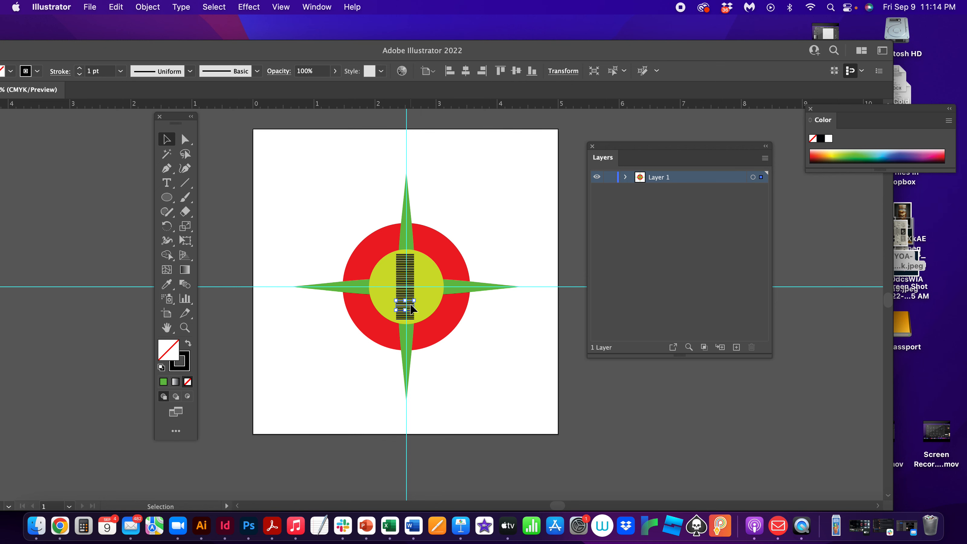
click(185, 328)
click(438, 300)
click(499, 291)
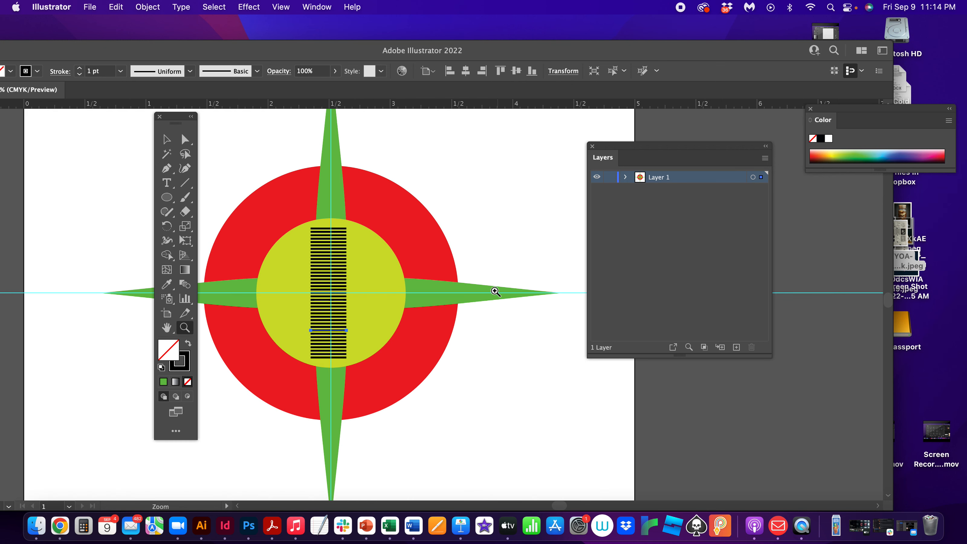
click(167, 139)
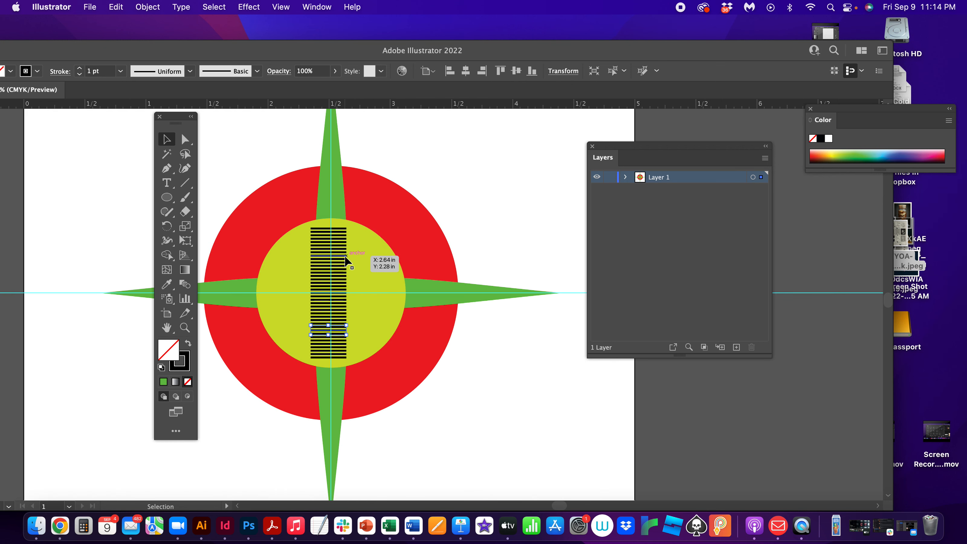
click(216, 144)
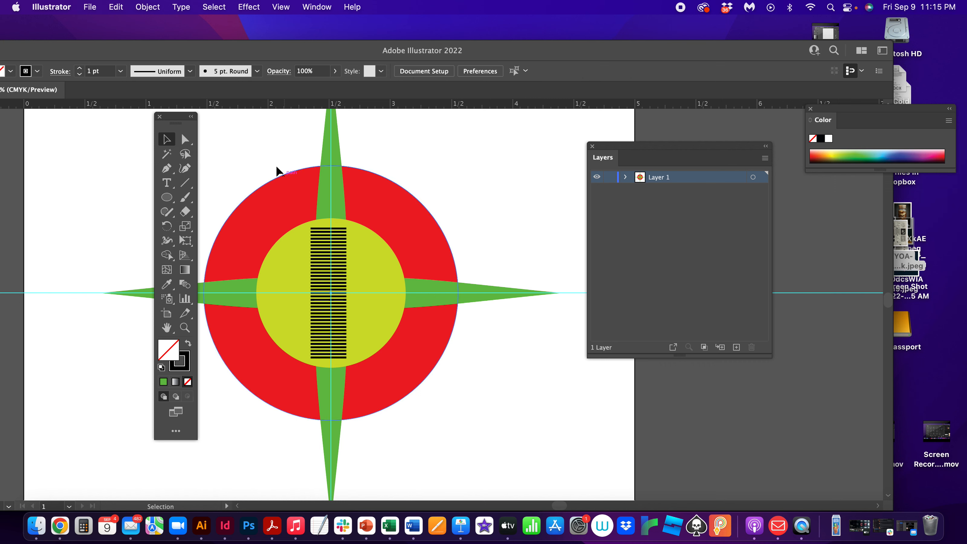
Step: Select the red circle and add a new layer named "red circle"
click(369, 395)
click(508, 258)
click(431, 223)
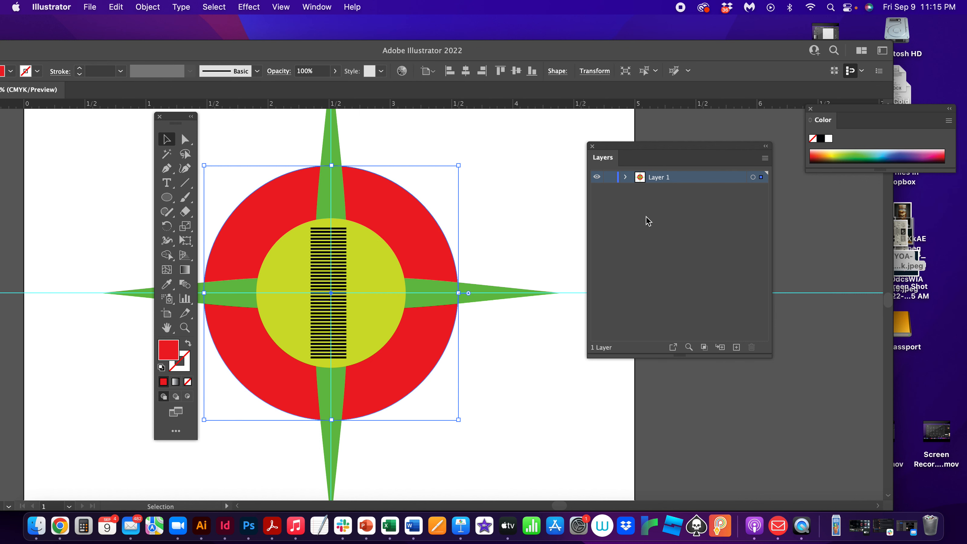
click(737, 347)
double_click(660, 177)
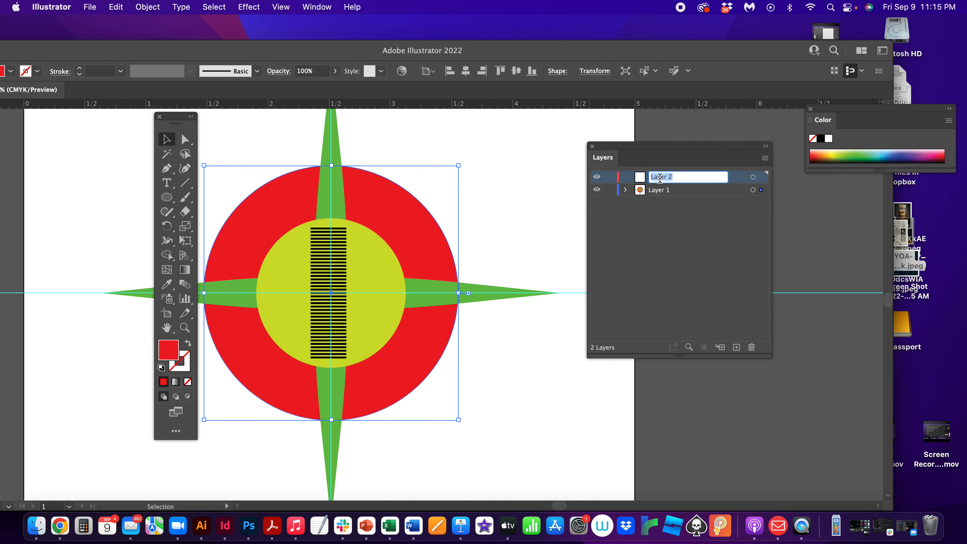
text(red circle)
click(715, 249)
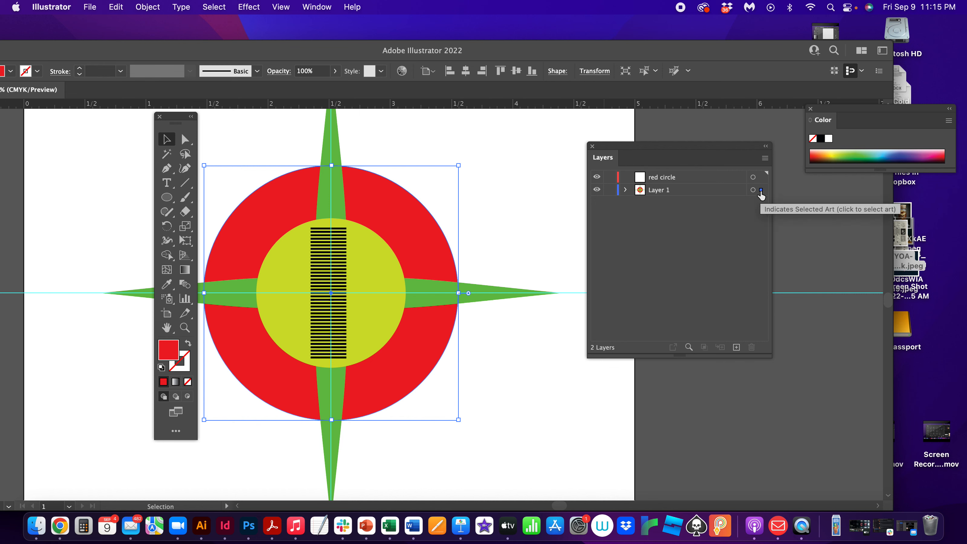
Step: Move the selected red circle onto the "red circle" layer and check it by toggling that layer's visibility
drag(761, 194, 763, 183)
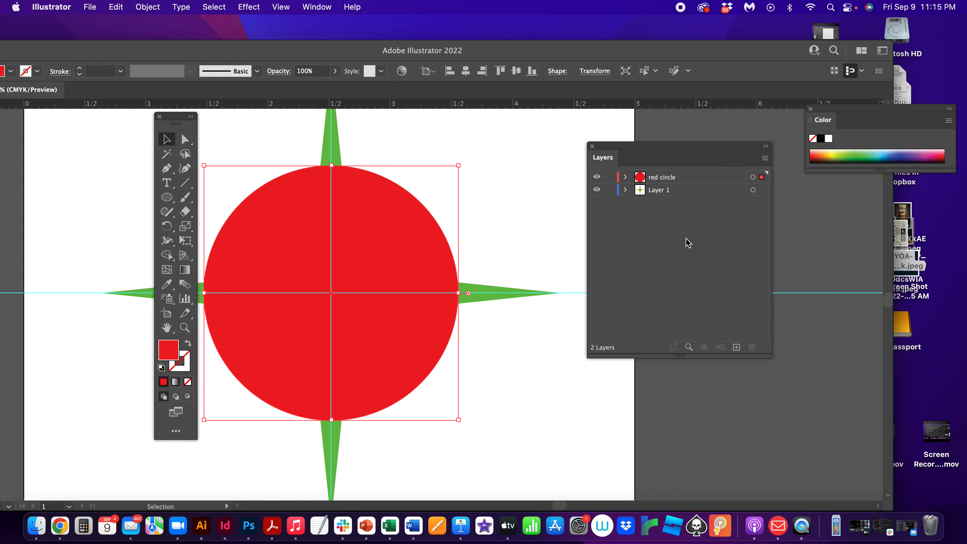
click(597, 178)
click(597, 178)
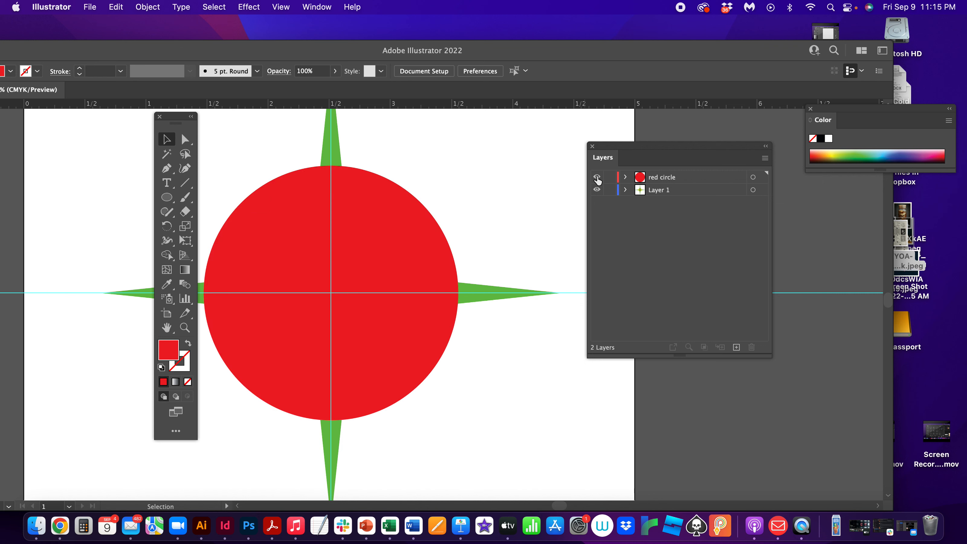
Step: Lock the "red circle" layer and place it below Layer 1
click(596, 177)
click(597, 177)
drag(699, 178, 694, 197)
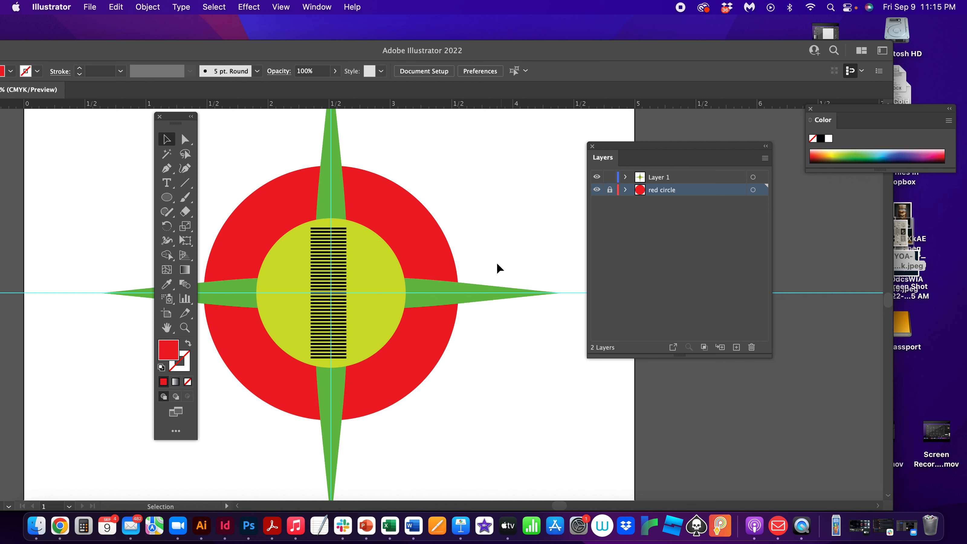
drag(500, 222, 398, 185)
drag(448, 163, 425, 201)
Step: Select the green star and add a new layer named "green fleur"
click(486, 289)
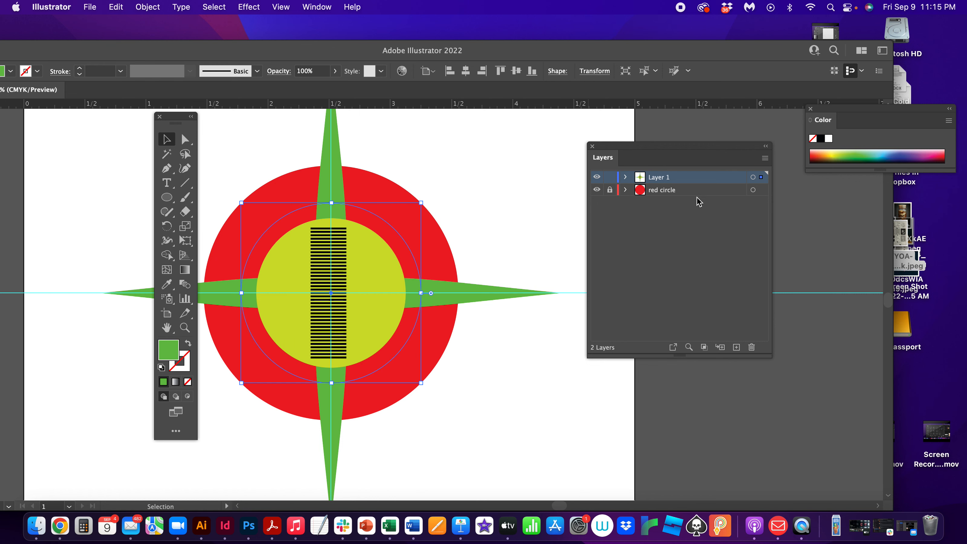
click(738, 348)
double_click(667, 177)
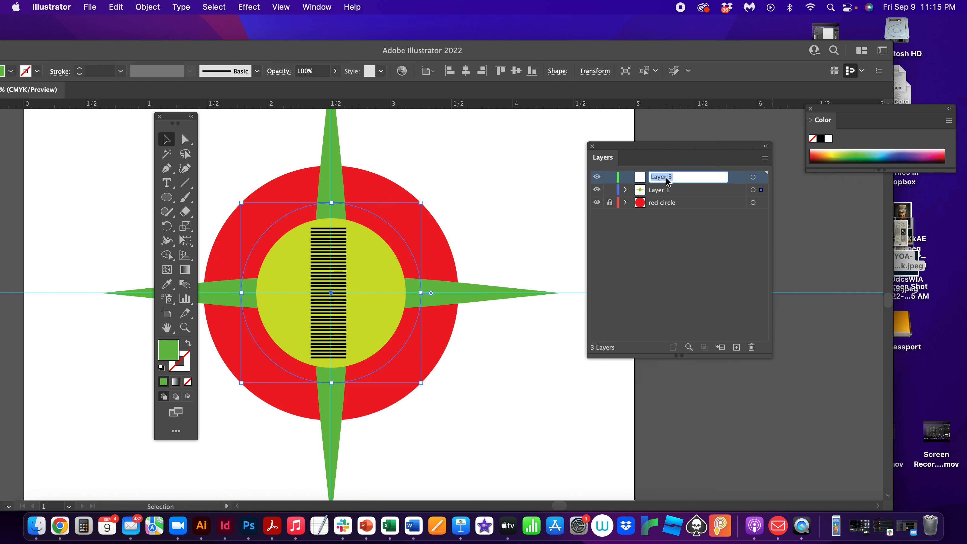
text(green fleur)
click(682, 232)
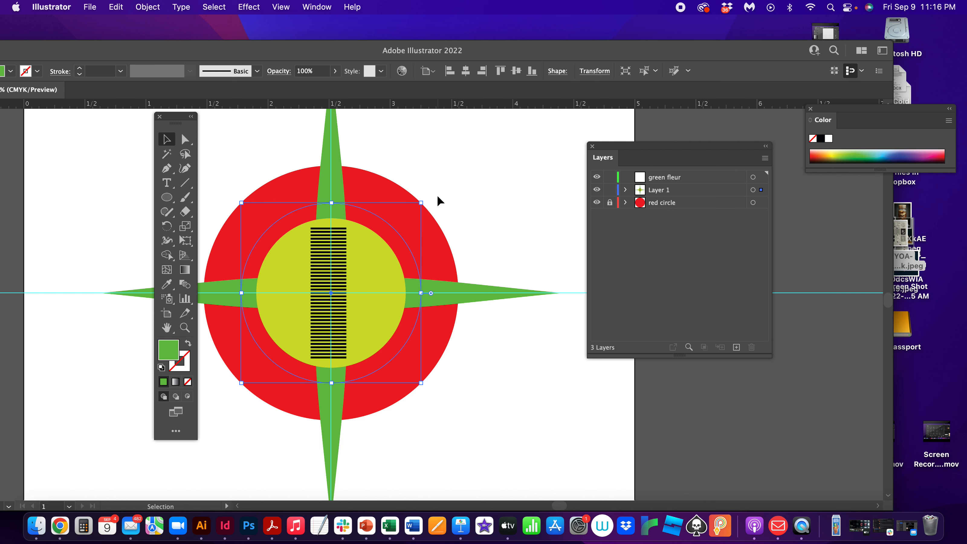
Step: Cut the green star and paste it in front on the "green fleur" layer, keeping its position
click(668, 177)
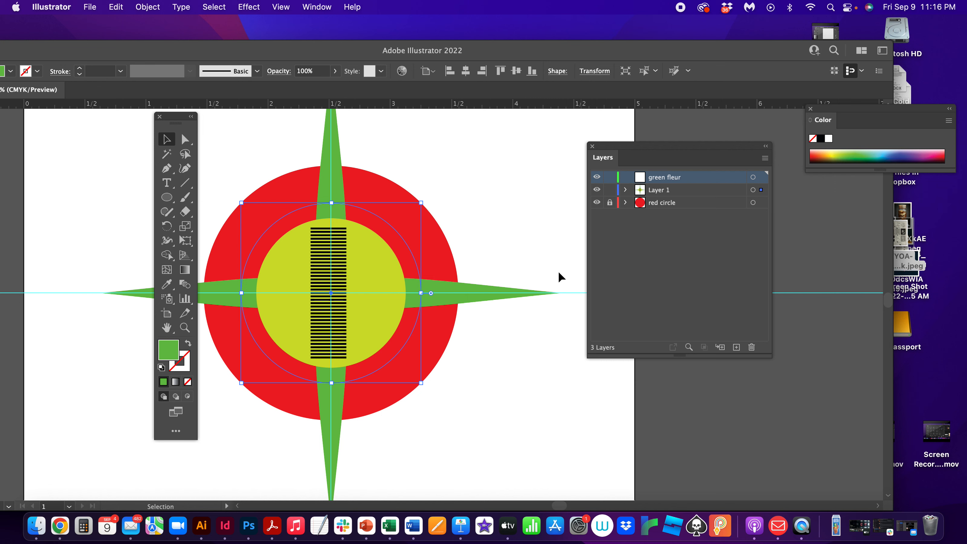
key(Delete)
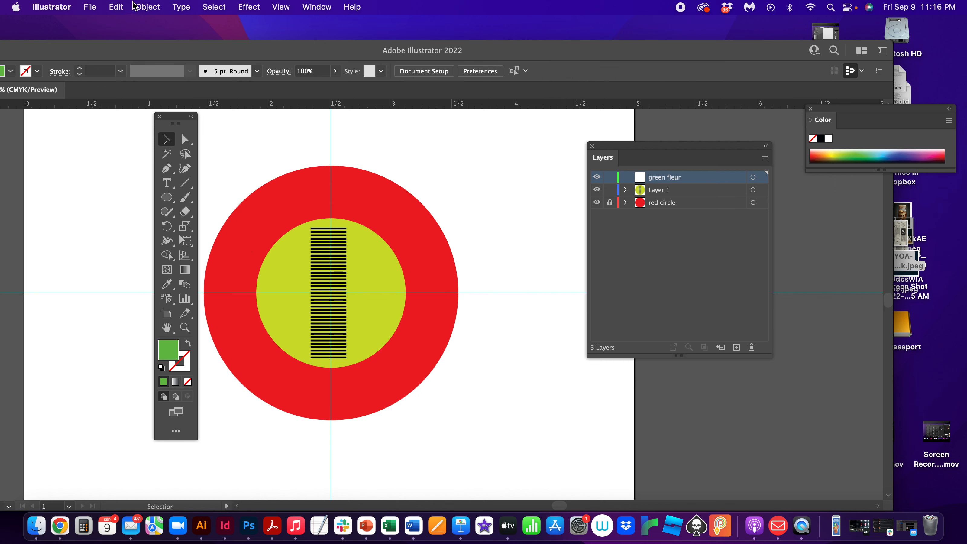
click(116, 7)
click(141, 100)
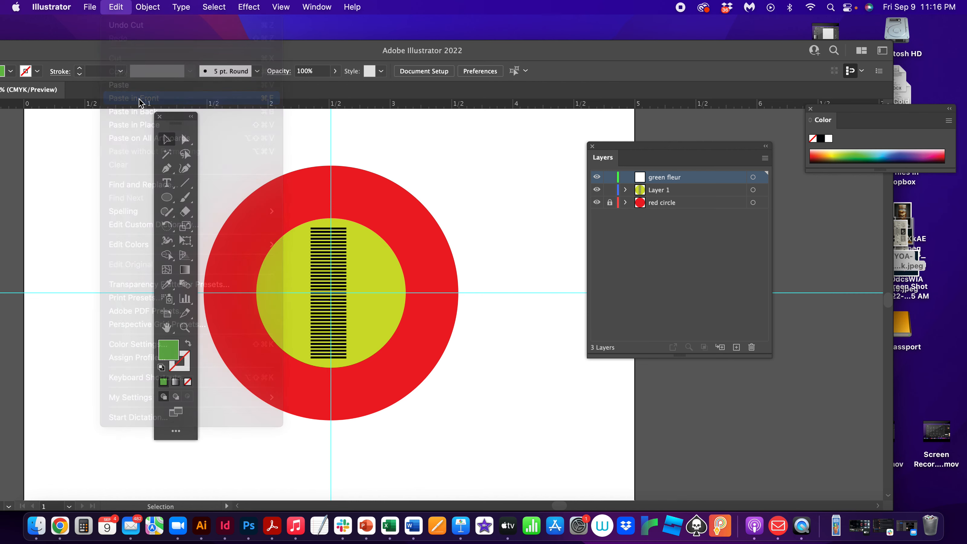
click(544, 240)
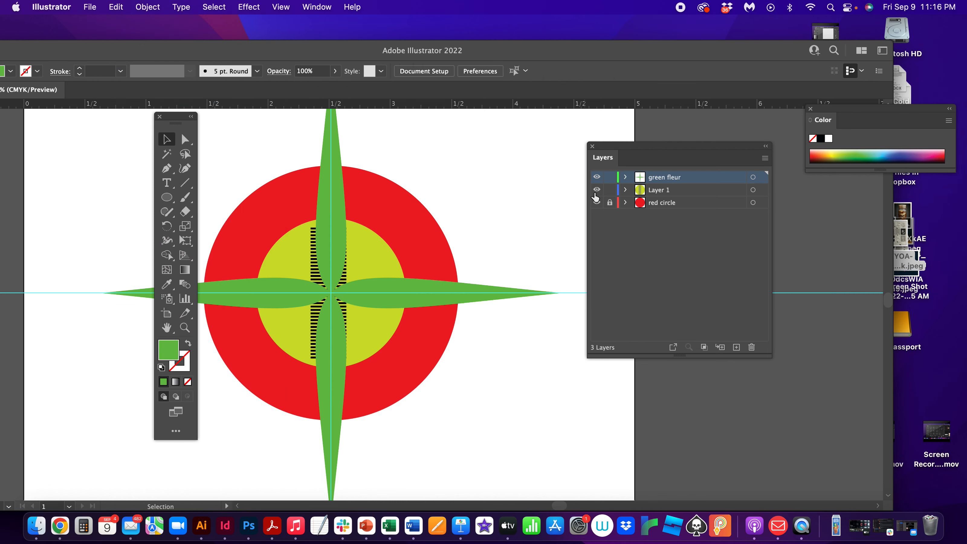
Step: Place the "green fleur" layer below Layer 1, temporarily hiding the other layers to check the star alone
click(596, 202)
click(597, 190)
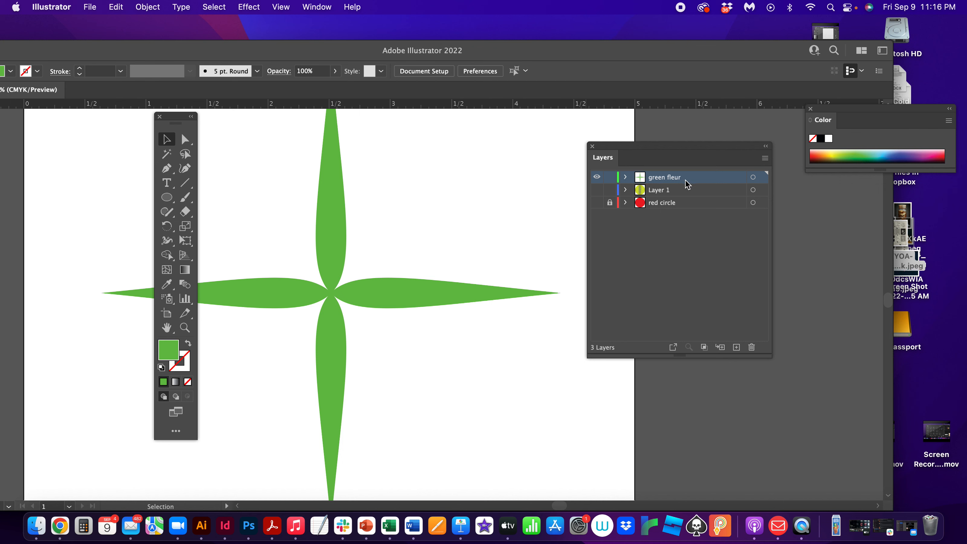
drag(693, 183, 691, 197)
click(597, 178)
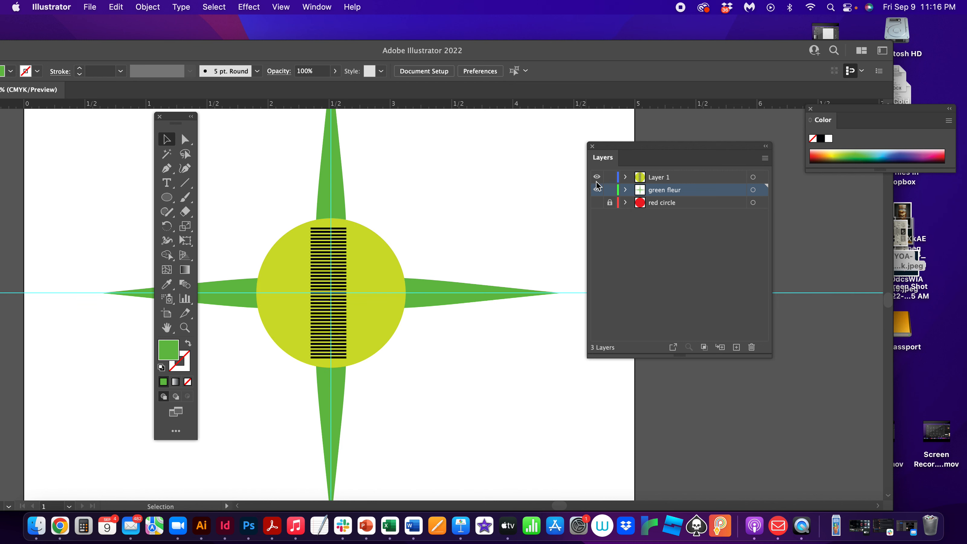
click(597, 203)
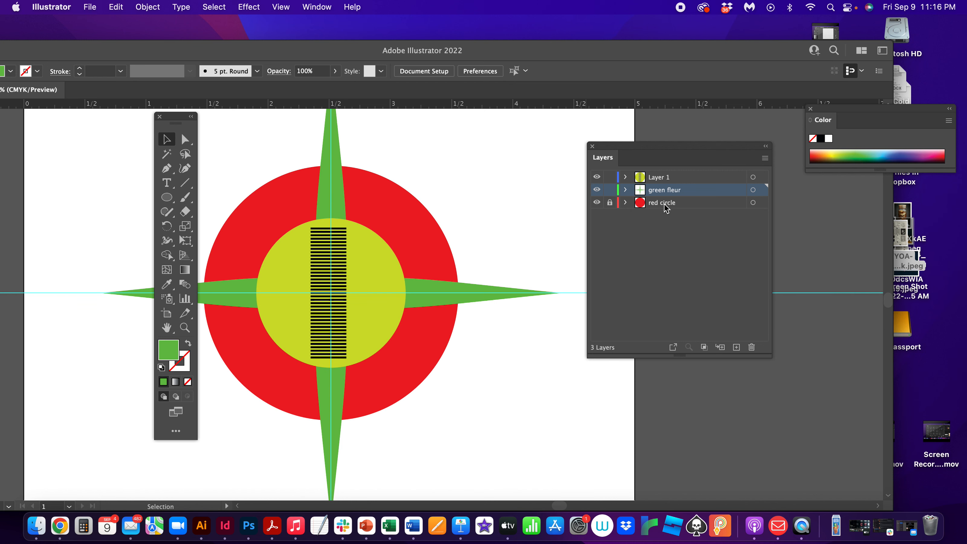
Step: Add a new layer above "green fleur" and name it "yello circle"
click(737, 347)
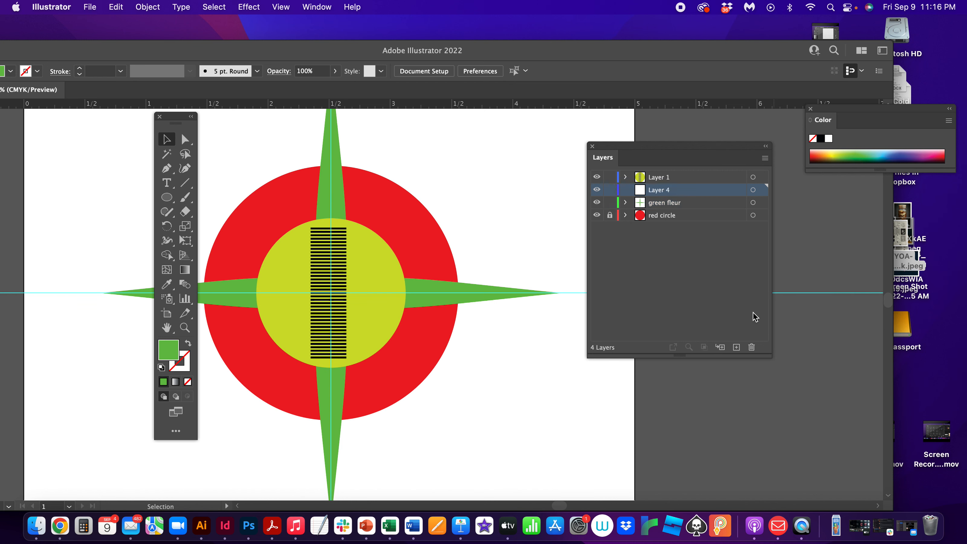
double_click(666, 196)
double_click(667, 196)
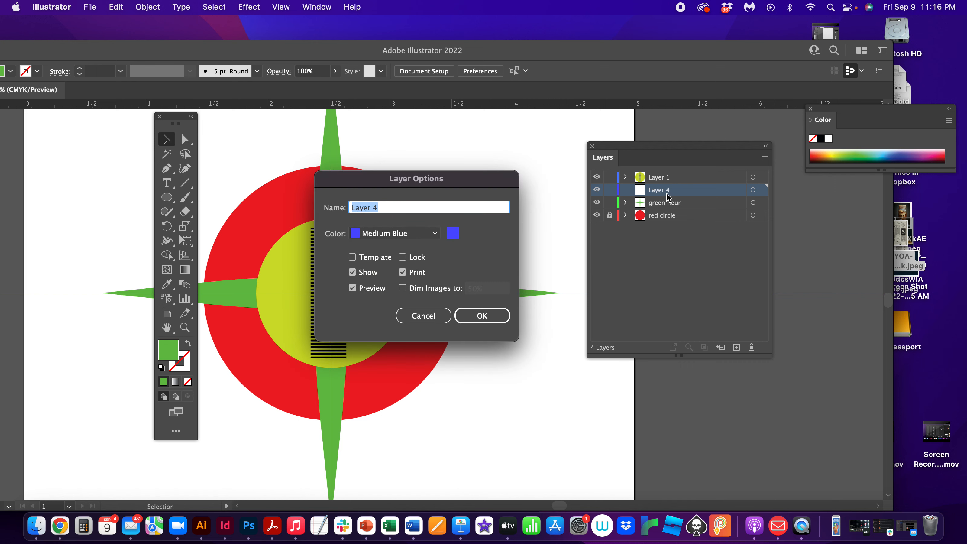
text(yello circle)
key(Return)
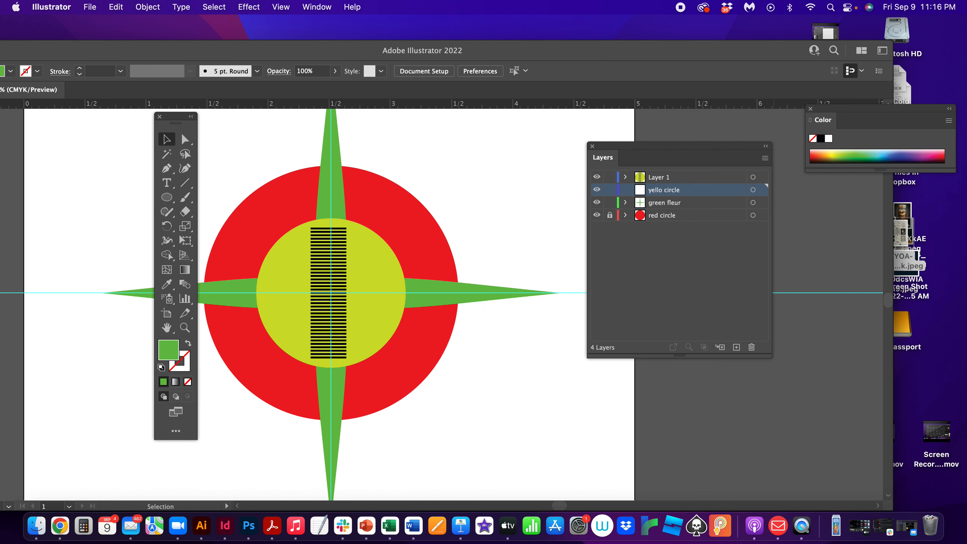
Step: Move the yellow-green circle onto the "yello circle" layer and check it by toggling Layer 1's visibility
click(385, 248)
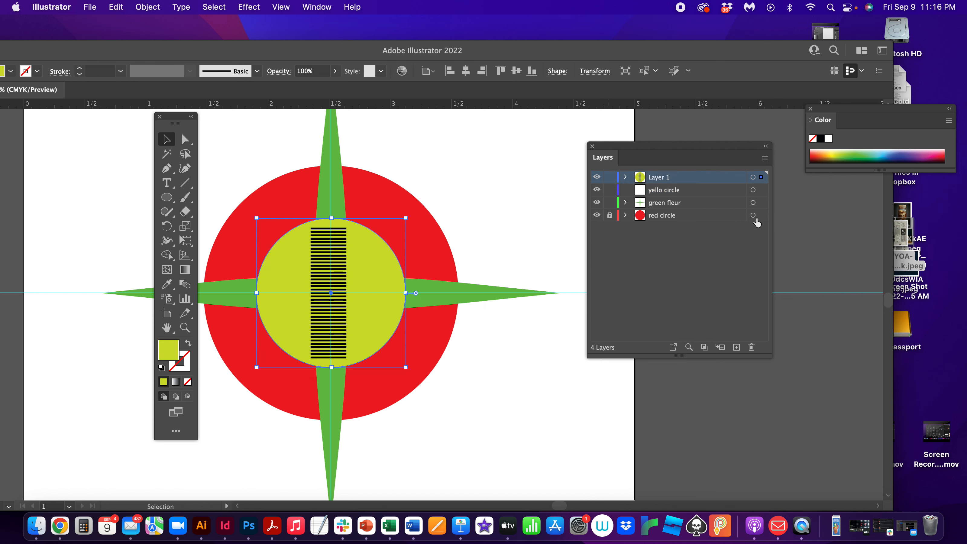
drag(761, 179, 762, 190)
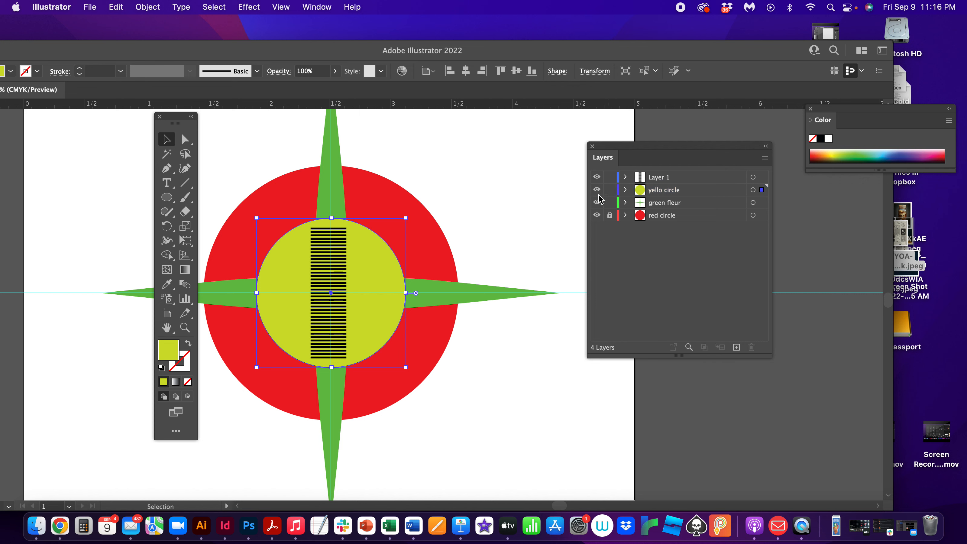
click(597, 177)
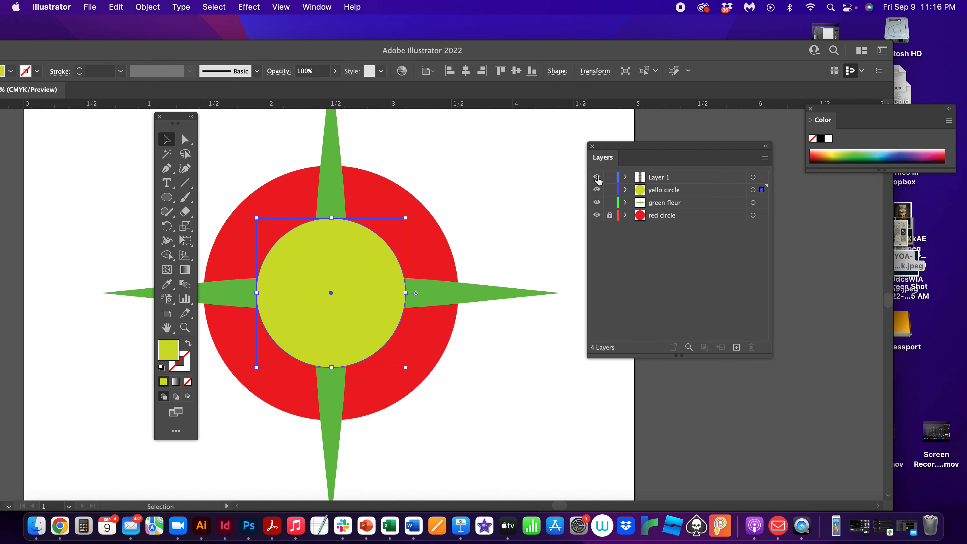
click(597, 177)
Step: Rename Layer 1 as "black marks"
double_click(664, 177)
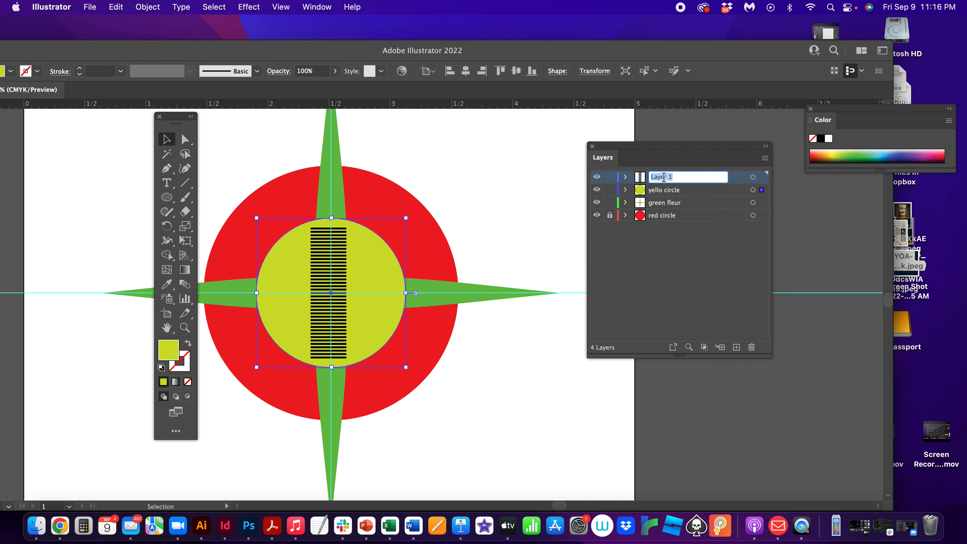
text(bjla)
text(k marks)
click(708, 232)
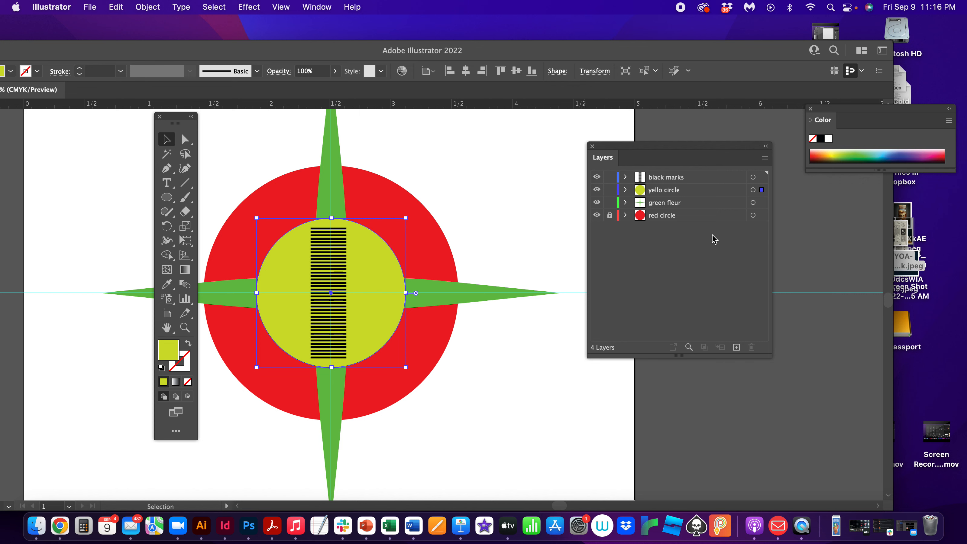
Step: Lock every layer except "black marks"
click(610, 190)
click(610, 202)
click(610, 215)
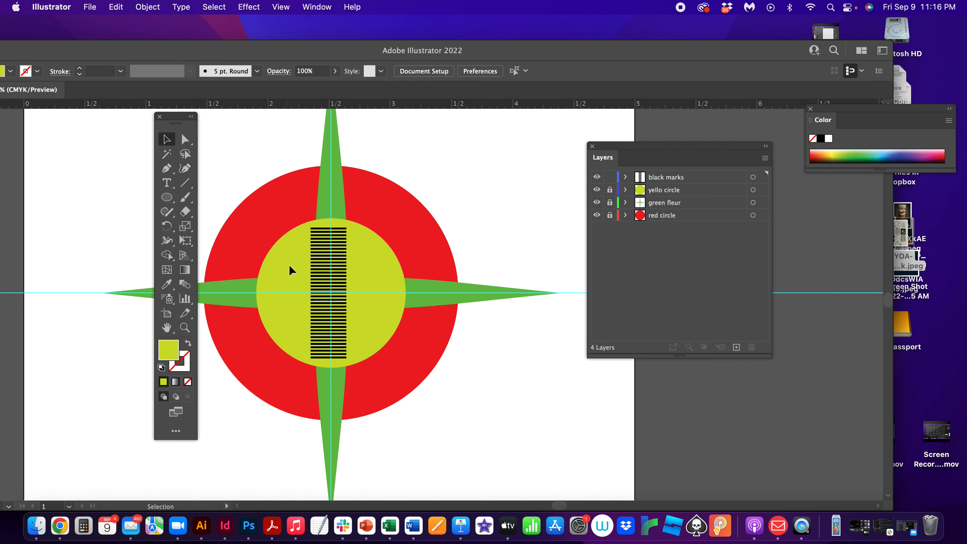
Step: Widen the black marks symmetrically on both sides, then scale them down to a centred block about 0.5 in wide
key(super+a)
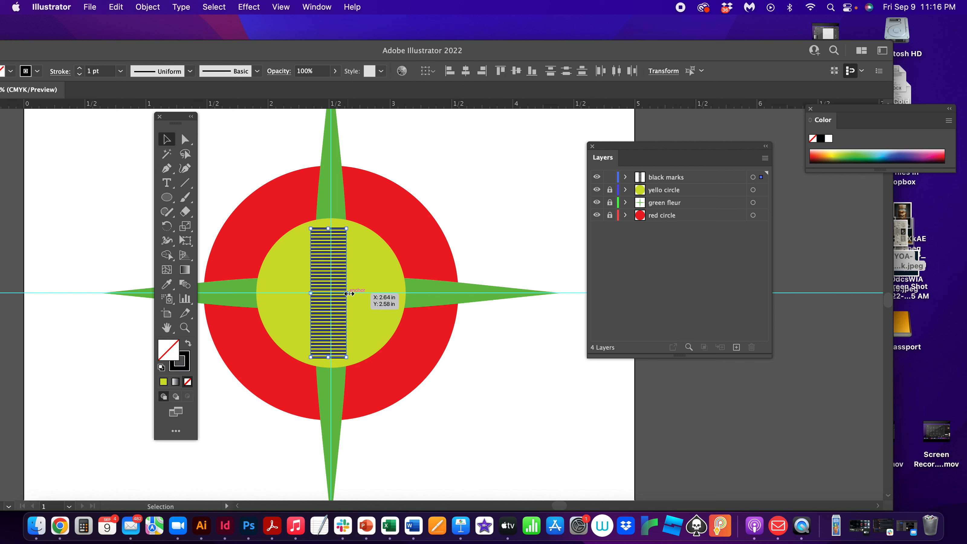
drag(347, 293, 411, 293)
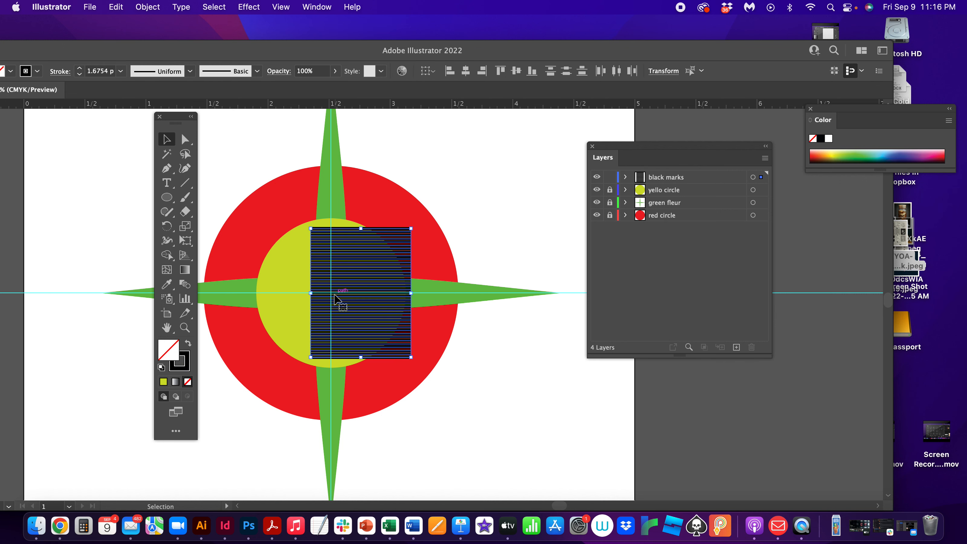
drag(311, 293, 251, 293)
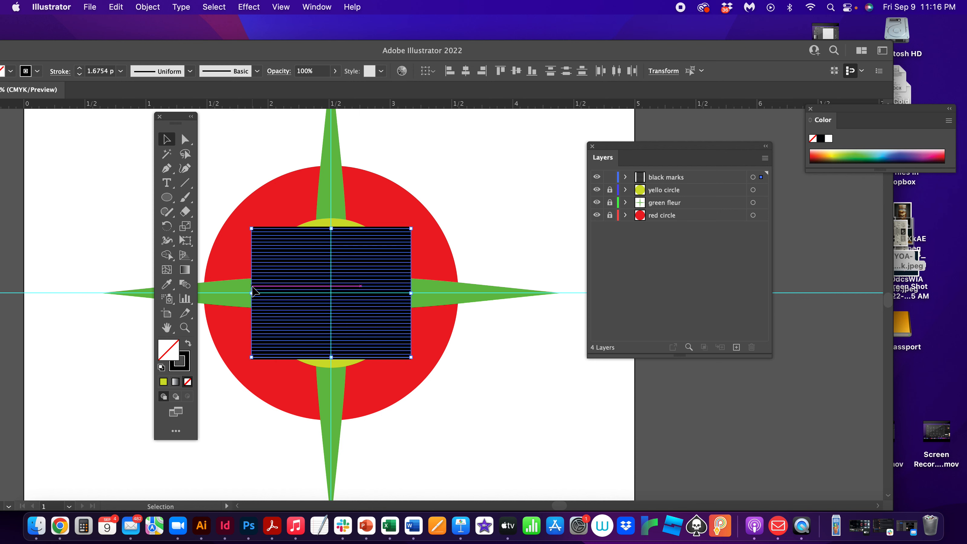
drag(251, 229, 328, 286)
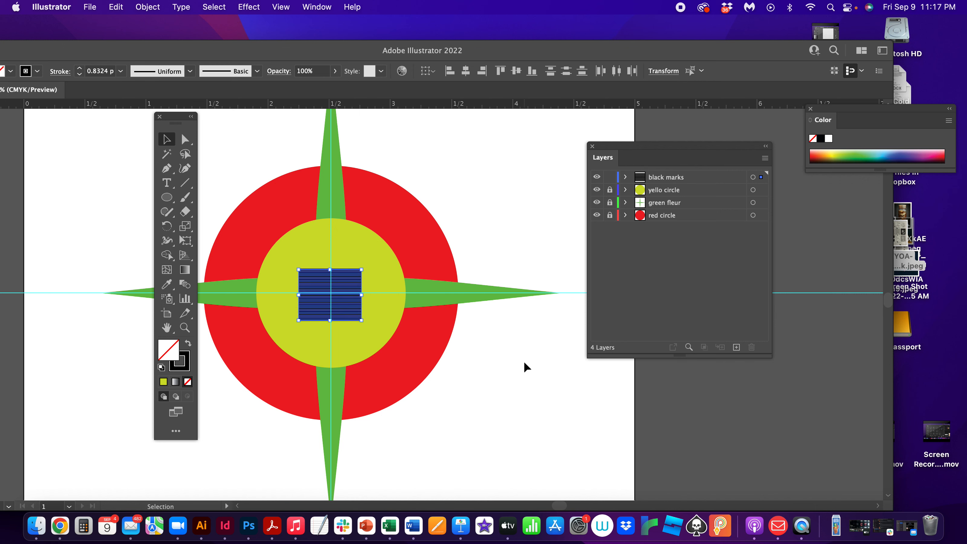
click(527, 374)
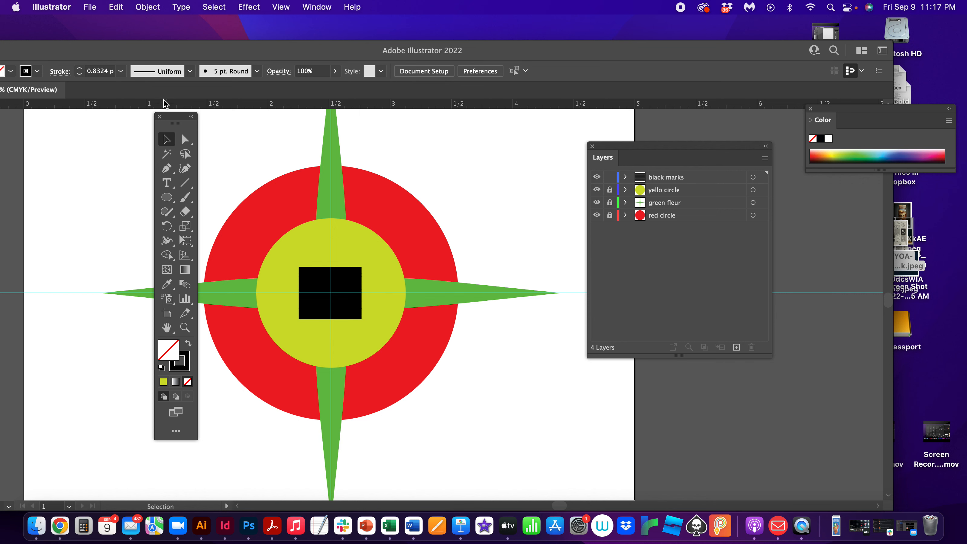
Step: Move the tools clear of the artwork, unlock all the layers and add a new layer above "black marks"
drag(184, 115, 41, 126)
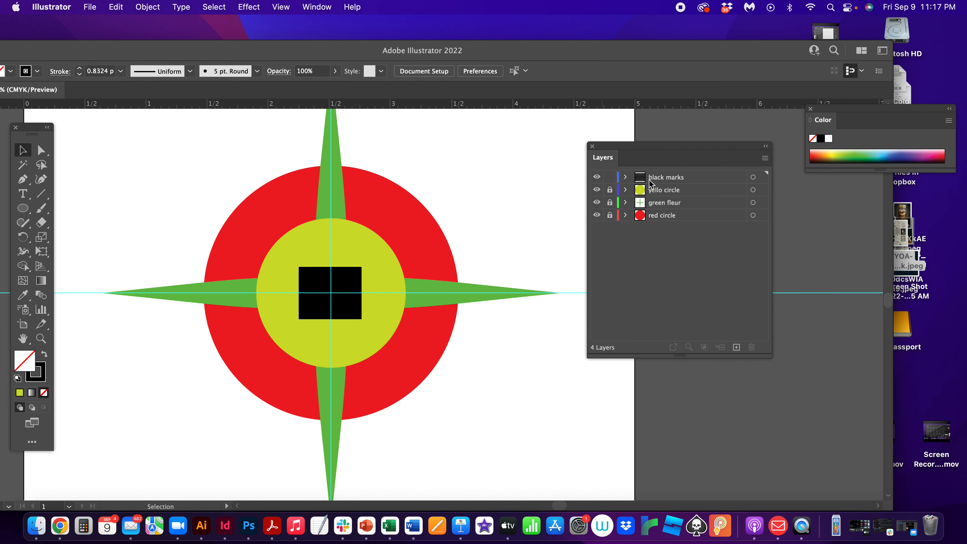
drag(610, 203, 611, 223)
click(736, 347)
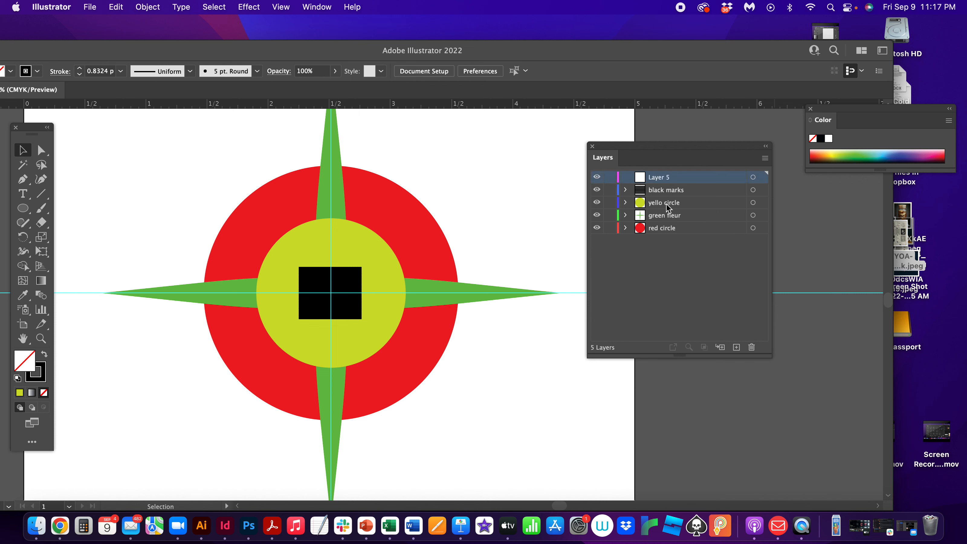
Step: Draw a larger circle and a smaller overlapping one beside the red circle on Layer 5, with default white fill and 1 pt black stroke
click(23, 208)
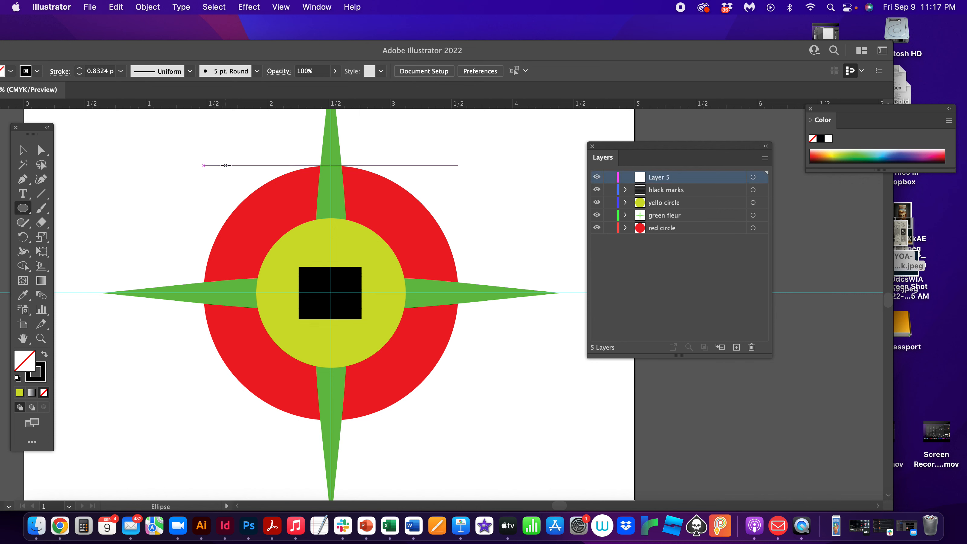
drag(186, 151, 256, 222)
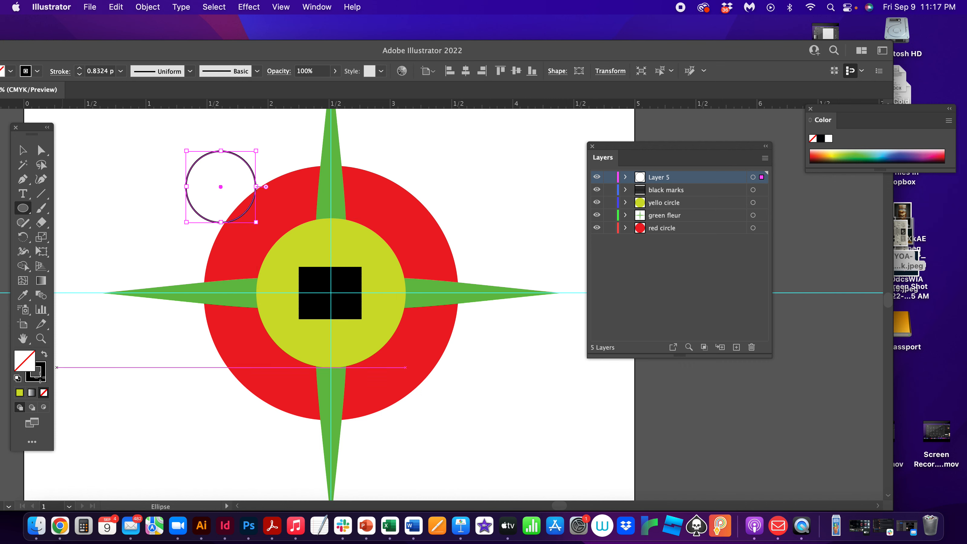
click(17, 378)
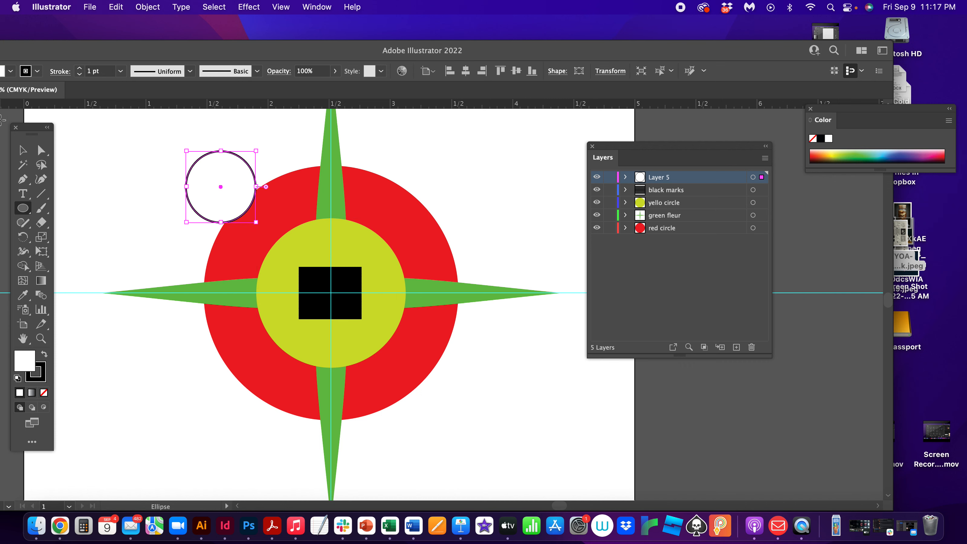
drag(220, 130, 272, 181)
key(v)
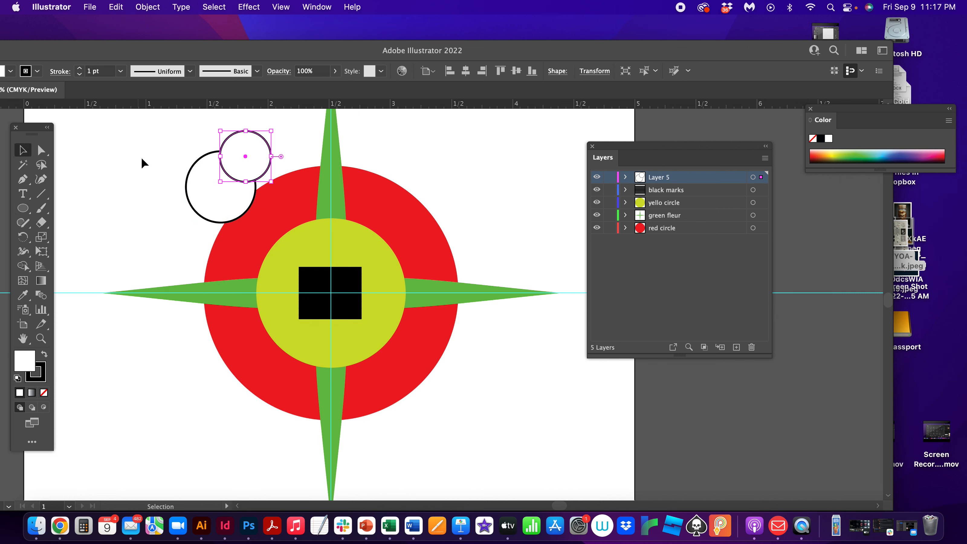
click(142, 159)
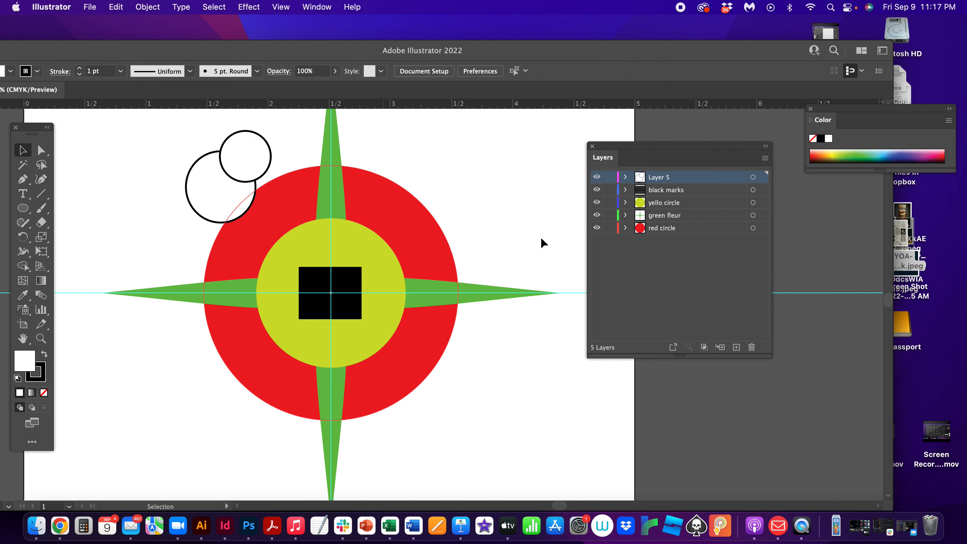
Step: Hide every layer below Layer 5 and bring the larger white circle to the front
drag(597, 190, 592, 249)
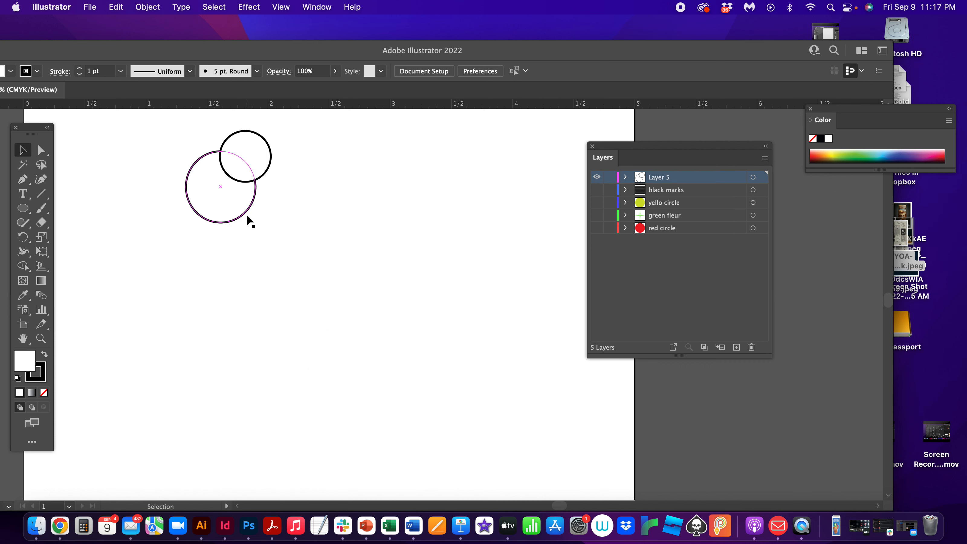
click(212, 188)
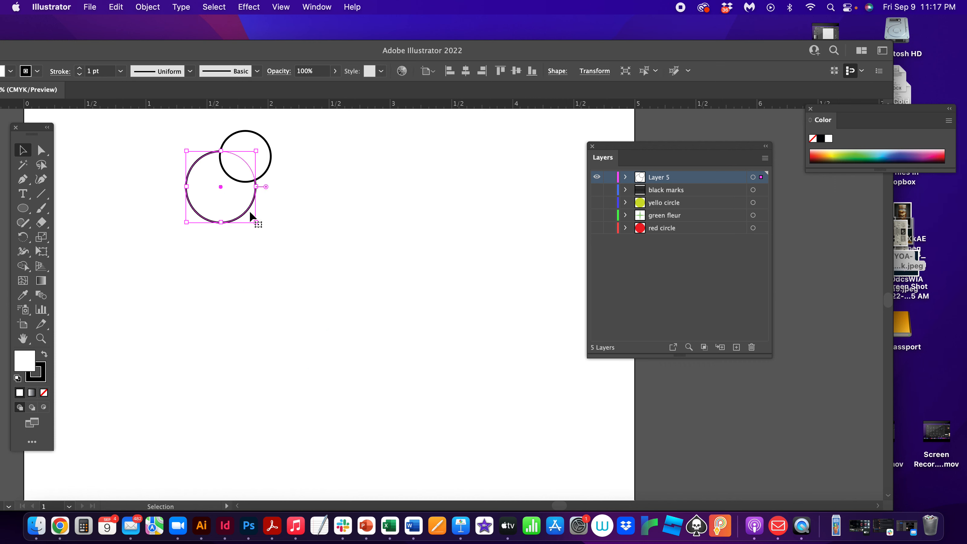
click(272, 156)
click(226, 220)
click(151, 7)
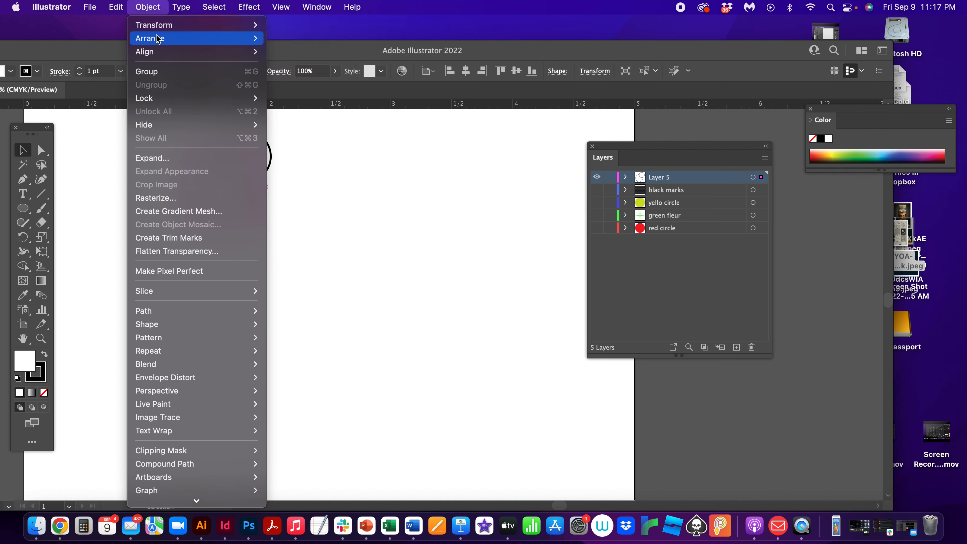
mouse_move(201, 38)
click(302, 38)
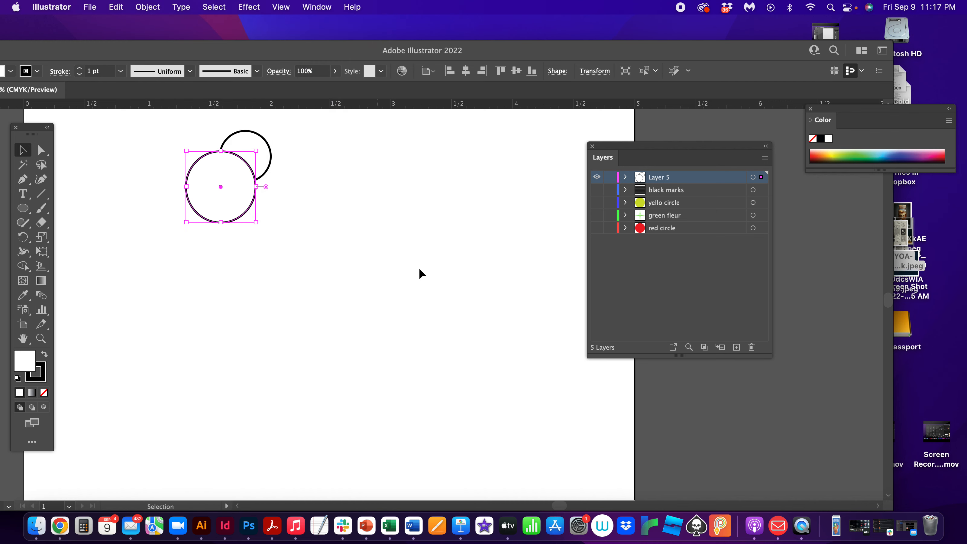
click(438, 296)
Step: Send the larger white circle to the back, behind the smaller one, and review the other arrange options
click(242, 213)
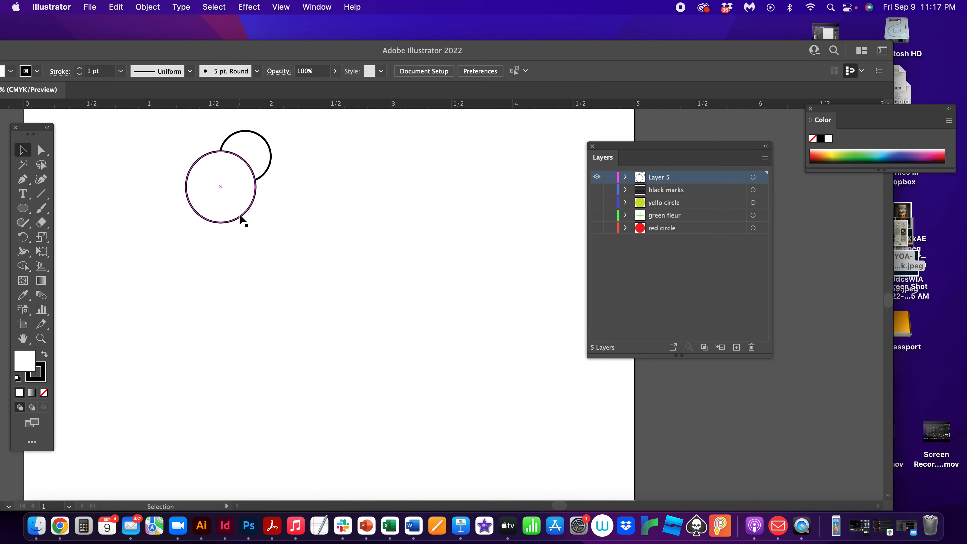
click(159, 4)
mouse_move(198, 38)
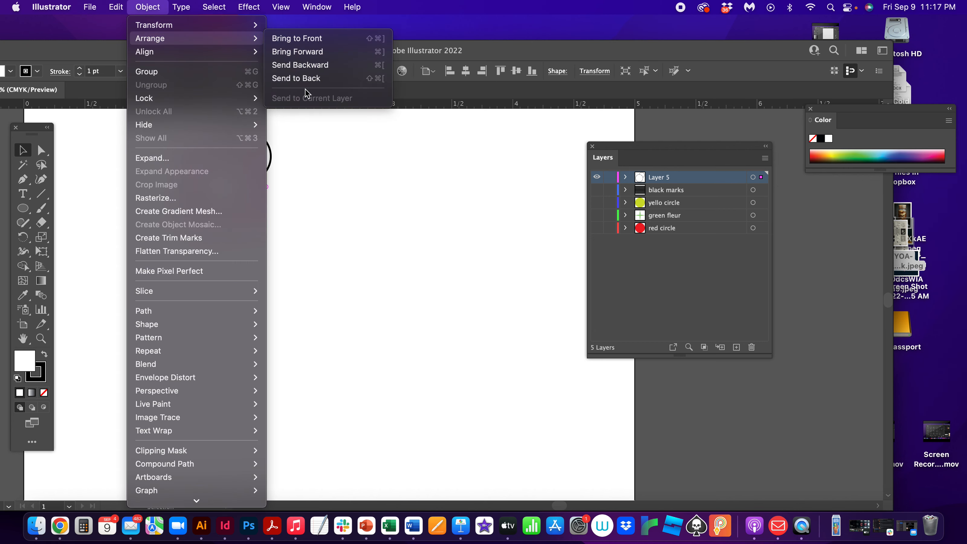
click(301, 78)
click(154, 7)
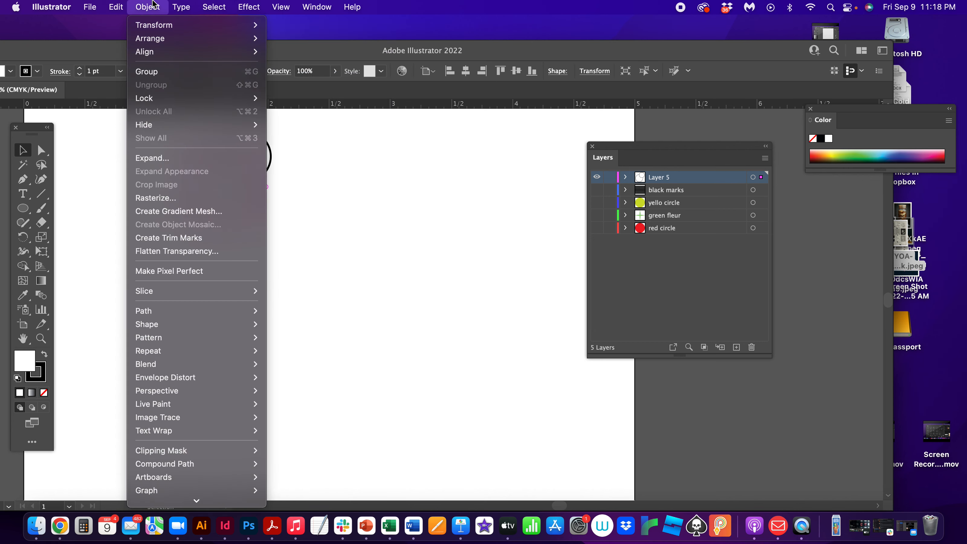
mouse_move(160, 40)
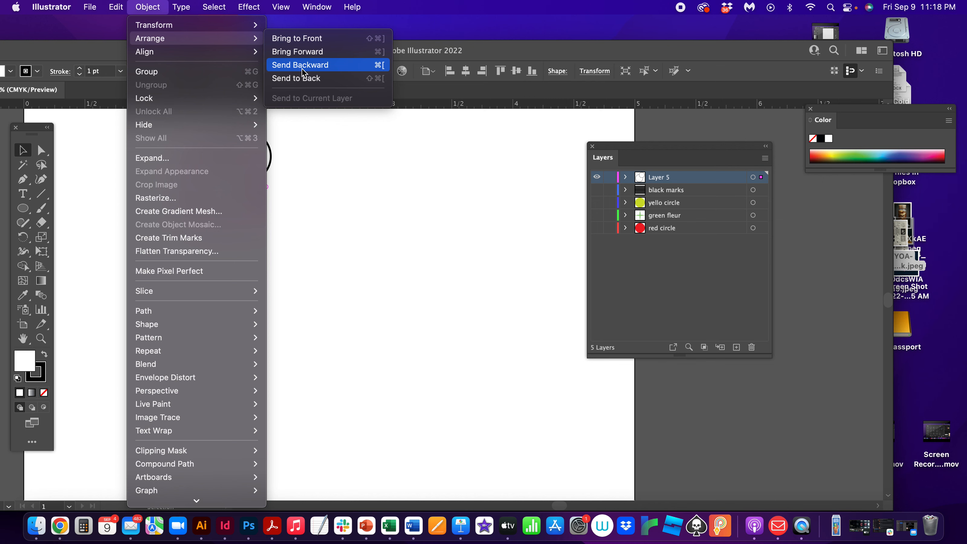
click(363, 235)
click(429, 326)
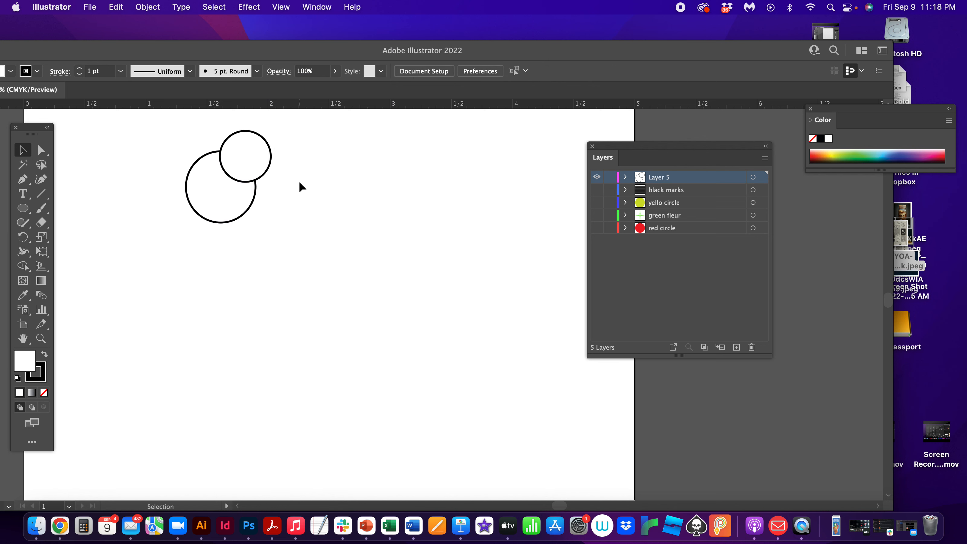
Step: Hide Layer 5 and show the four layers below it again in Preview mode
drag(329, 206, 123, 142)
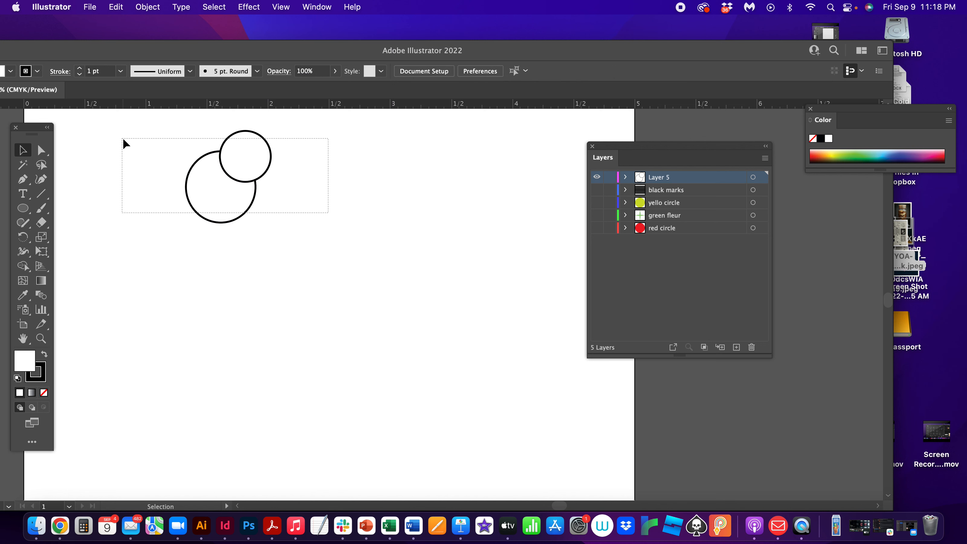
click(285, 282)
click(597, 177)
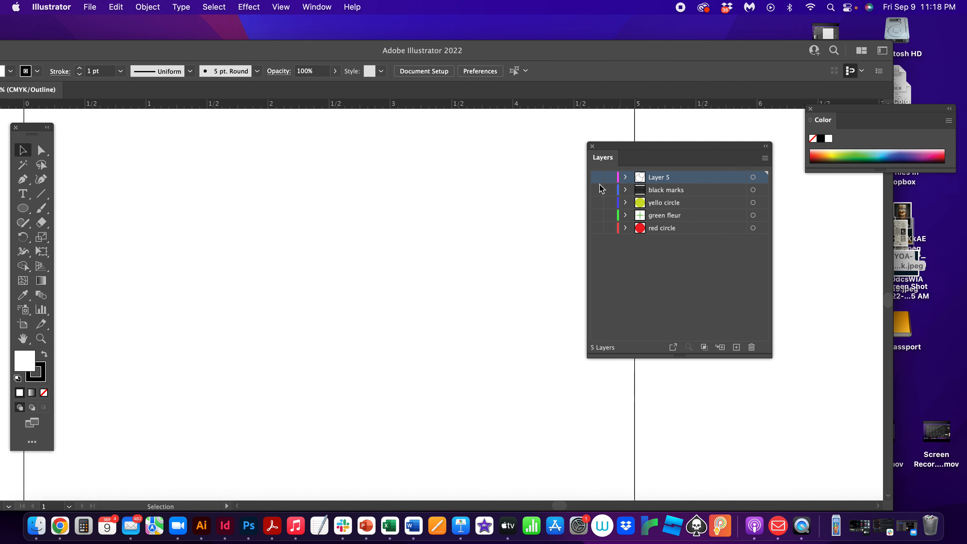
click(597, 189)
drag(597, 202, 597, 228)
key(super+y)
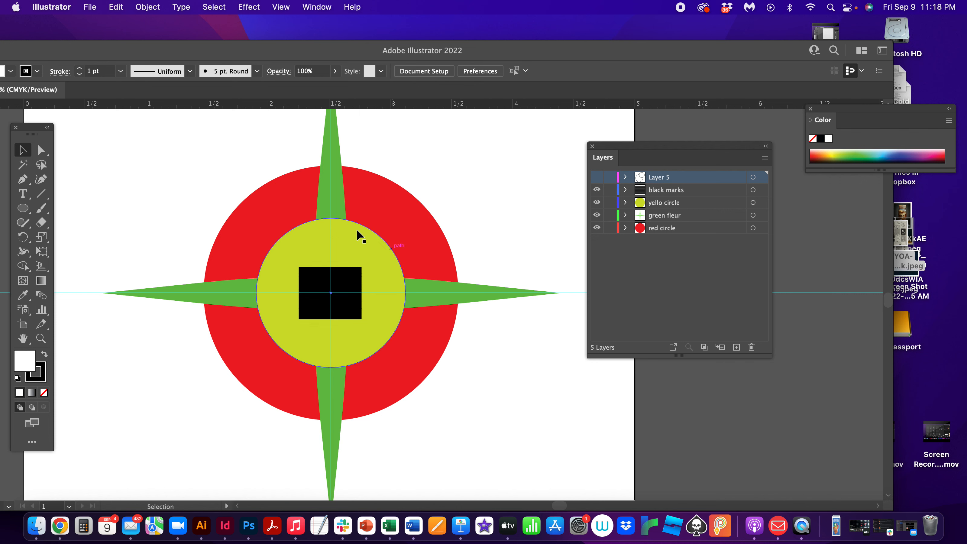
Step: Select all the visible mandala artwork and group it on the "black marks" layer
click(666, 190)
drag(152, 153, 533, 450)
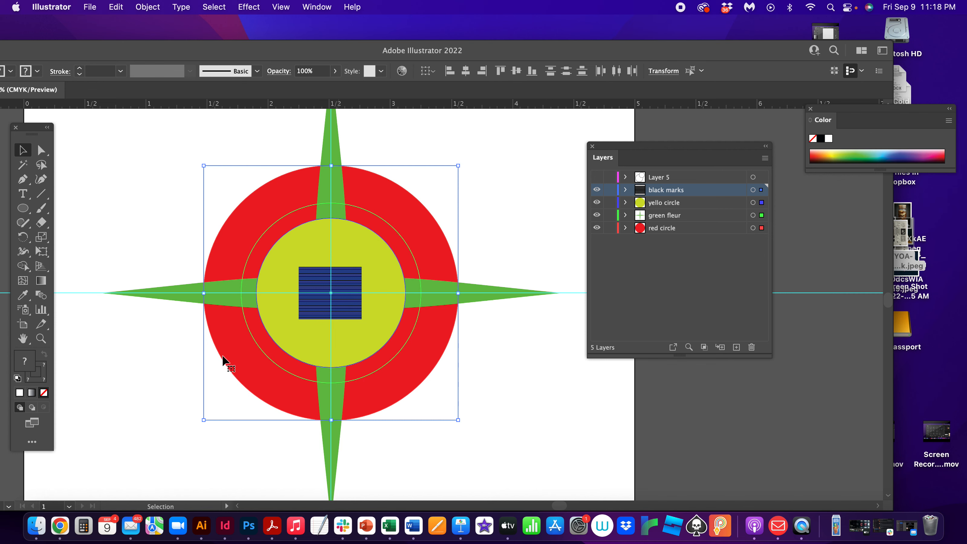
click(153, 6)
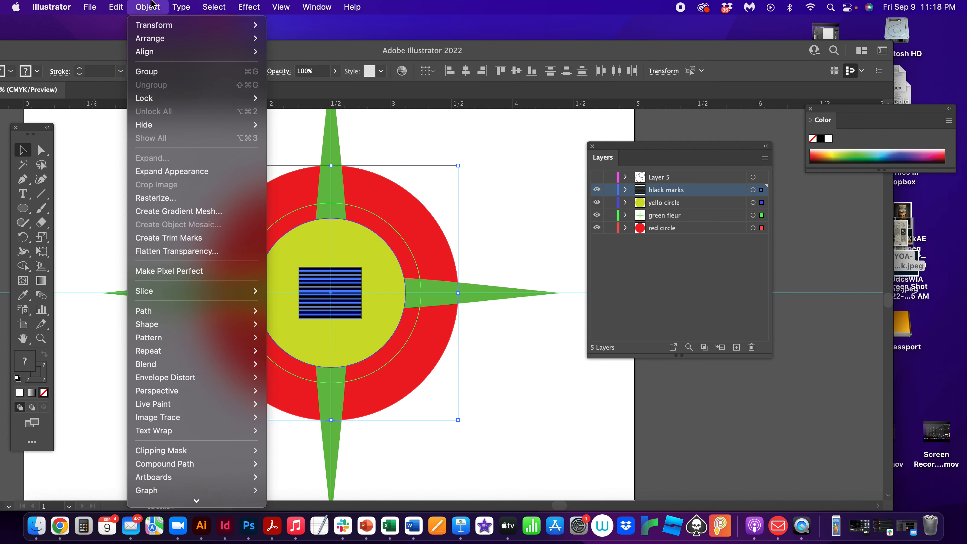
click(151, 73)
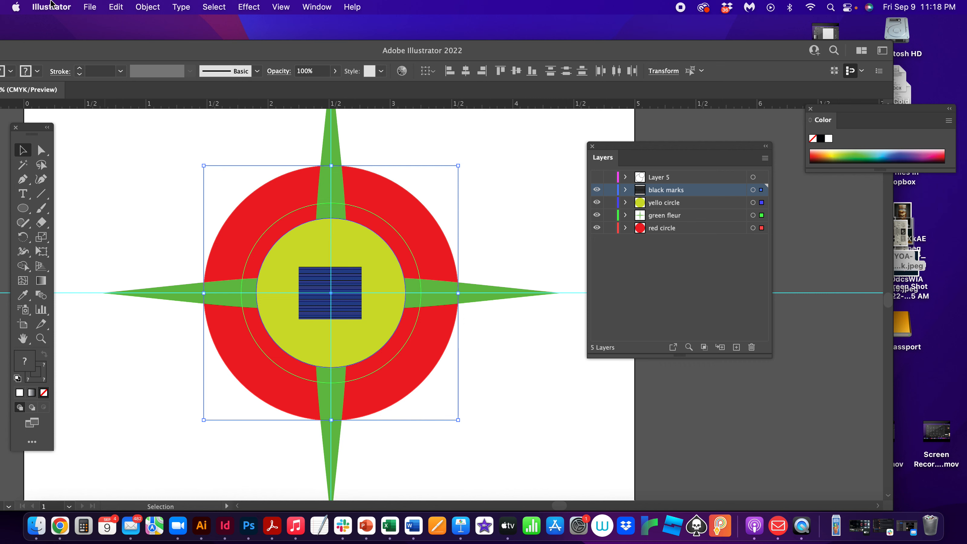
click(148, 7)
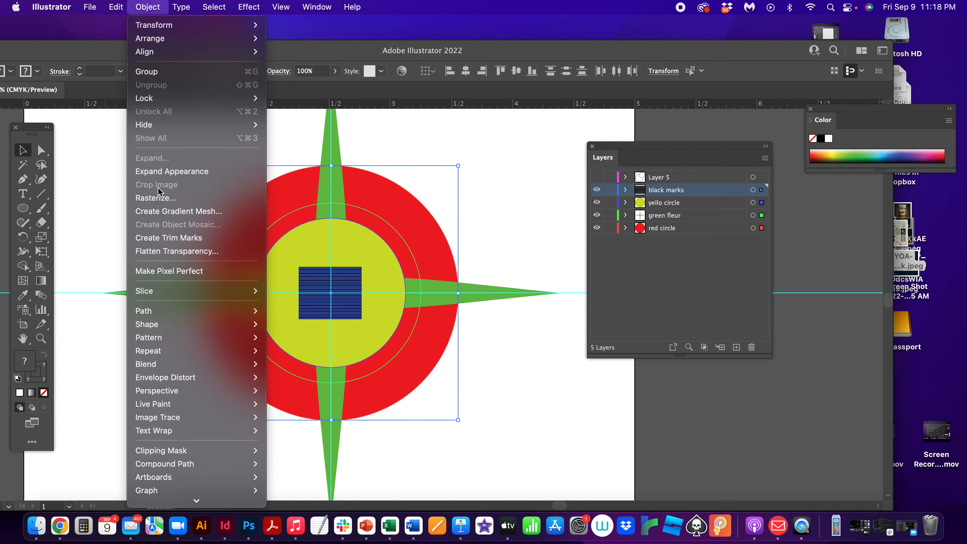
click(145, 71)
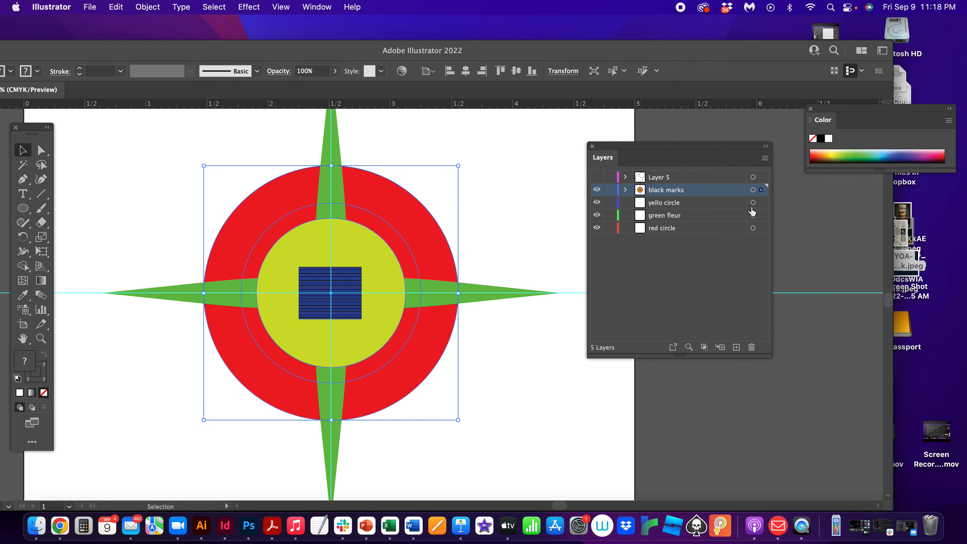